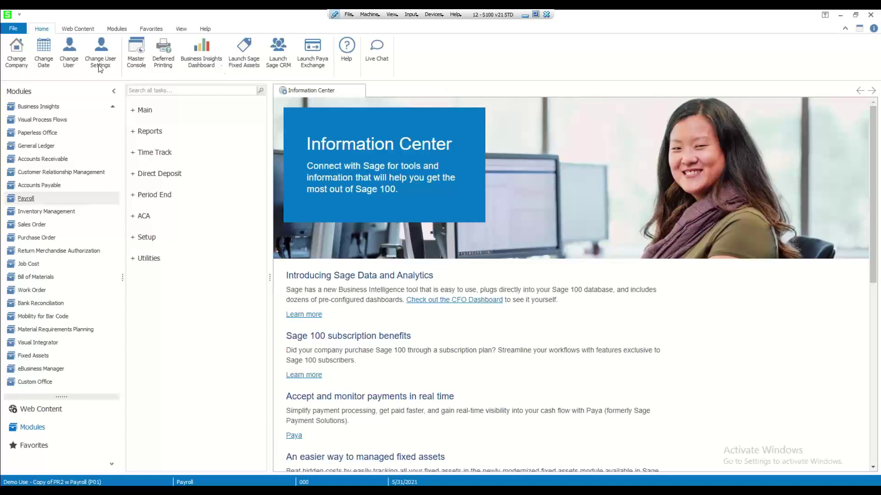
Scroll the Modules list back to the top on the Payroll desktop
scroll(44, 112, "up", 1)
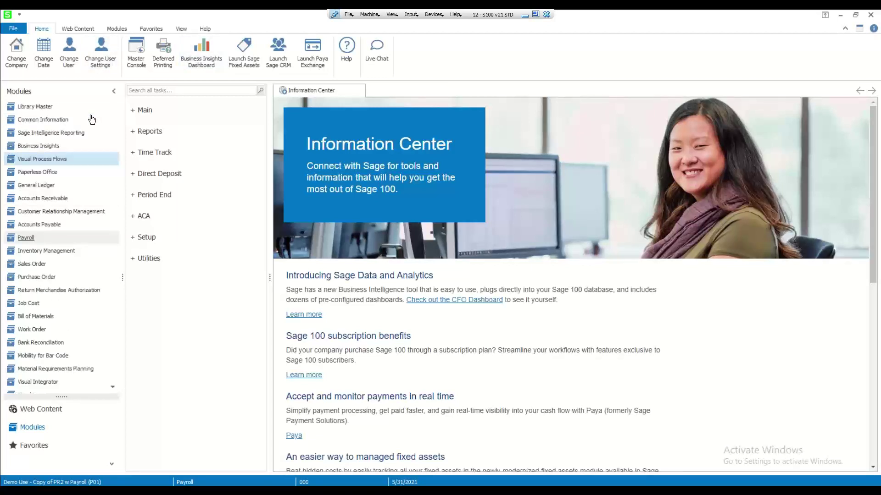
Open Role Maintenance from Library Master's Security task group
left_click(44, 110)
left_click(146, 111)
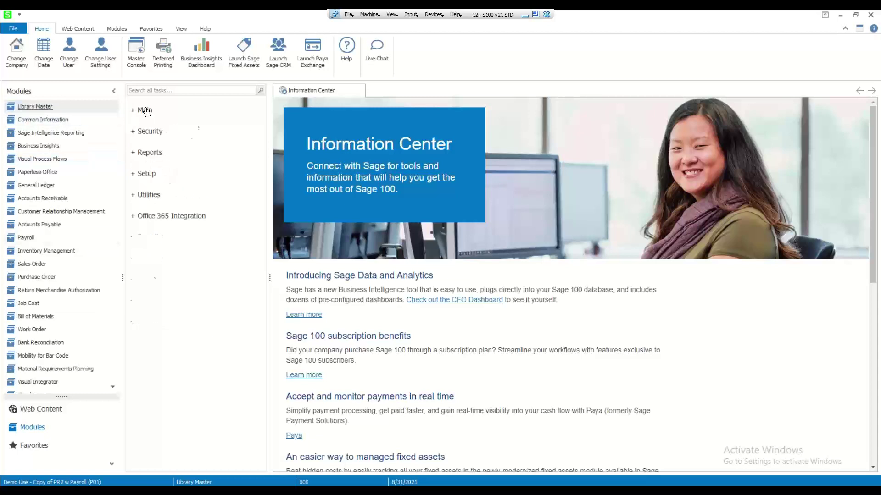
left_click(149, 133)
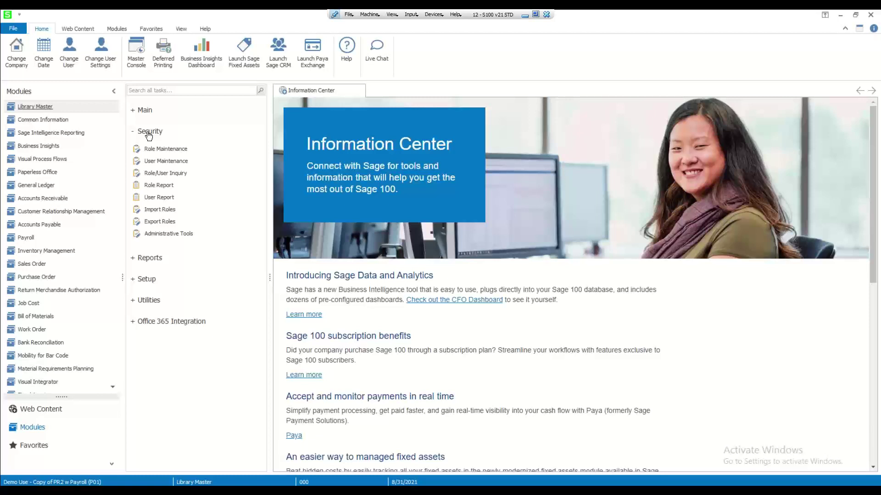
left_click(165, 150)
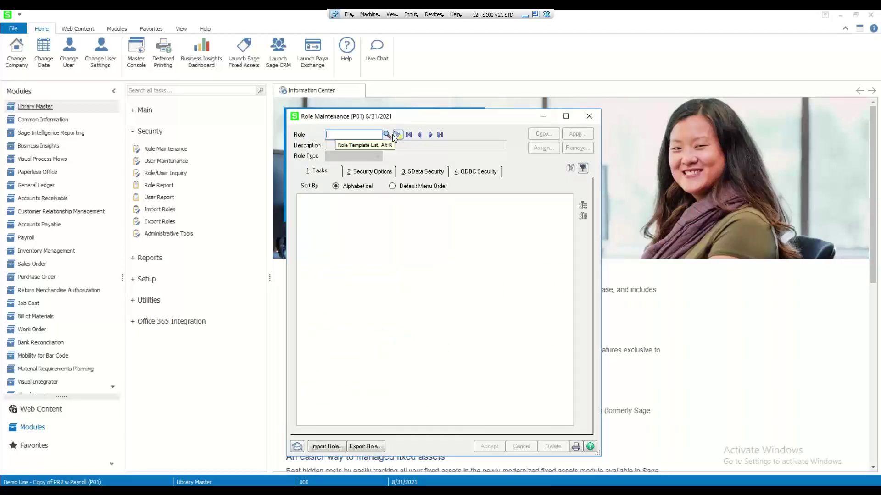
Load the Assistant role and inspect its Payroll highly sensitive PII permission
left_click(387, 135)
double_click(324, 183)
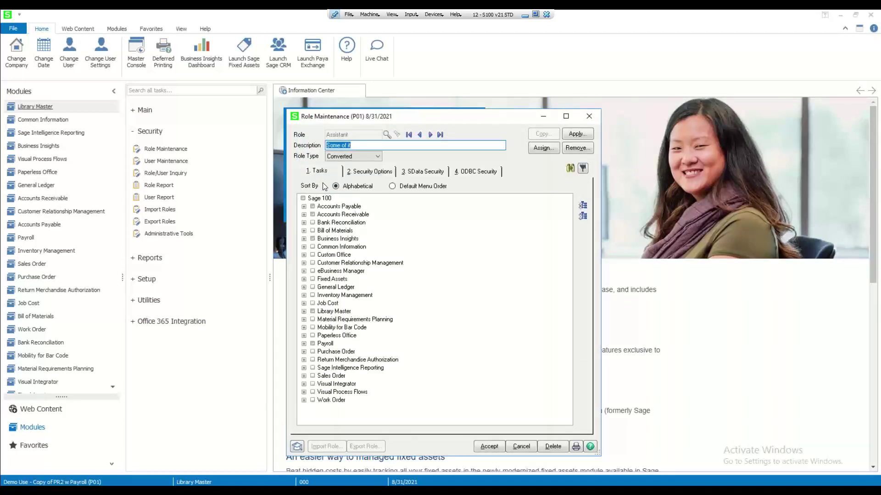
left_click(377, 173)
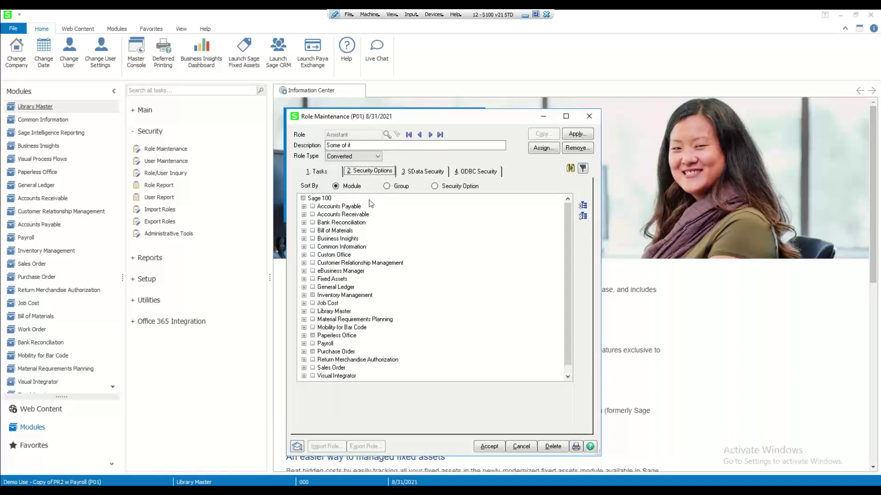
left_click(304, 344)
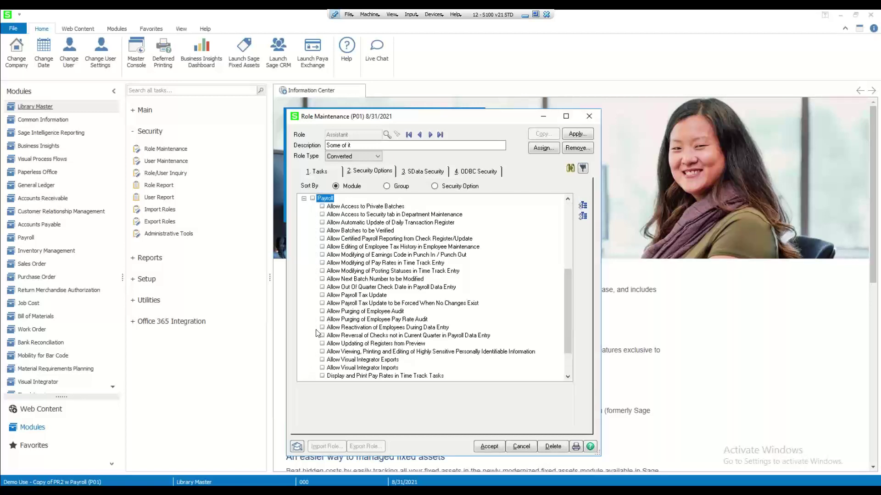
left_click(404, 352)
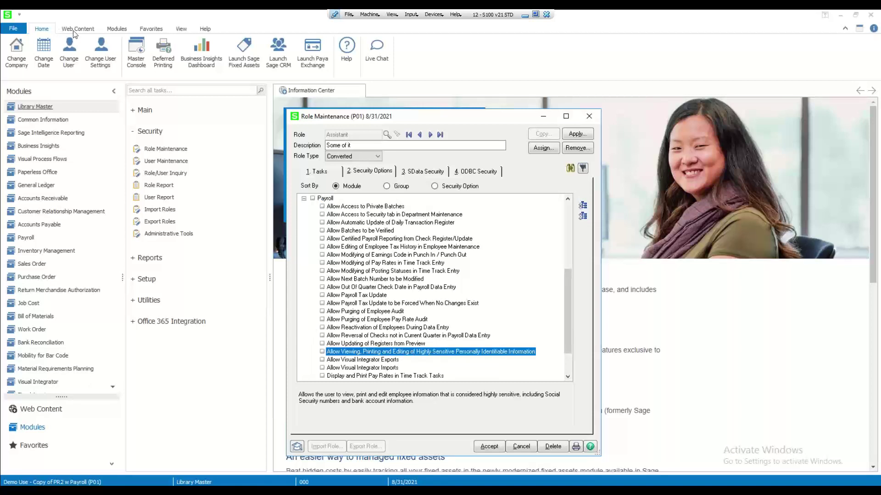
left_click(182, 30)
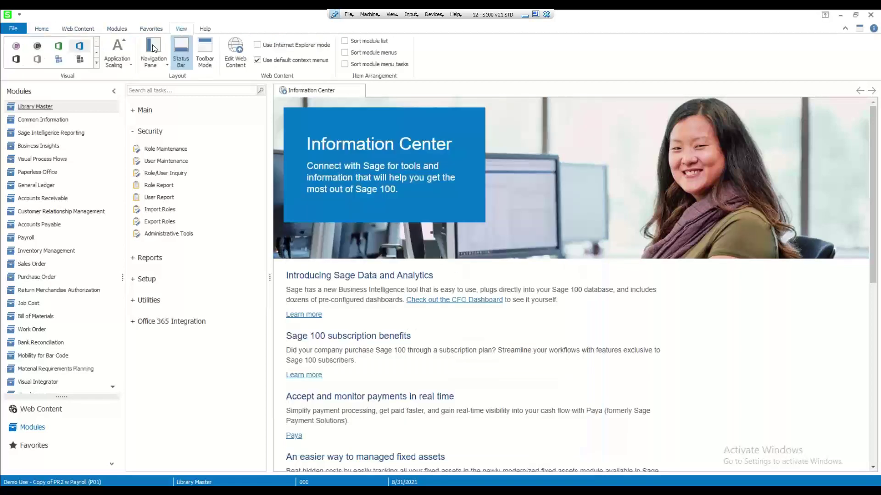
Set Application Scaling to Medium
left_click(117, 56)
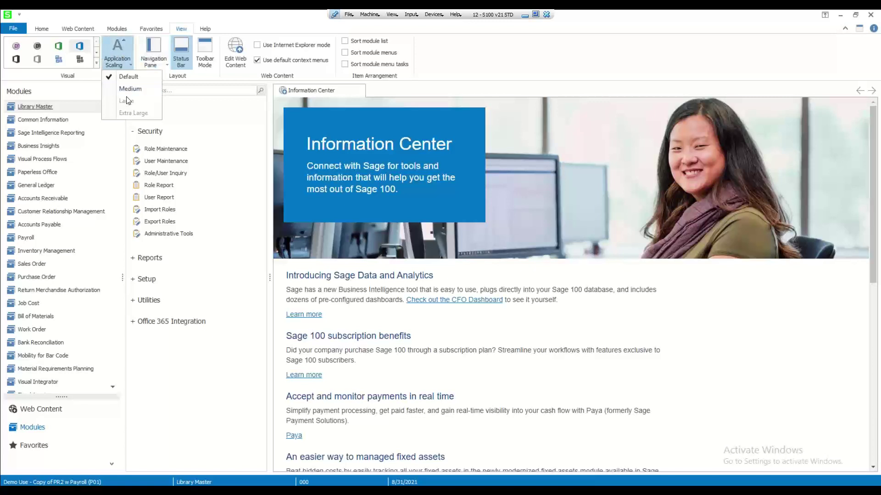
left_click(132, 89)
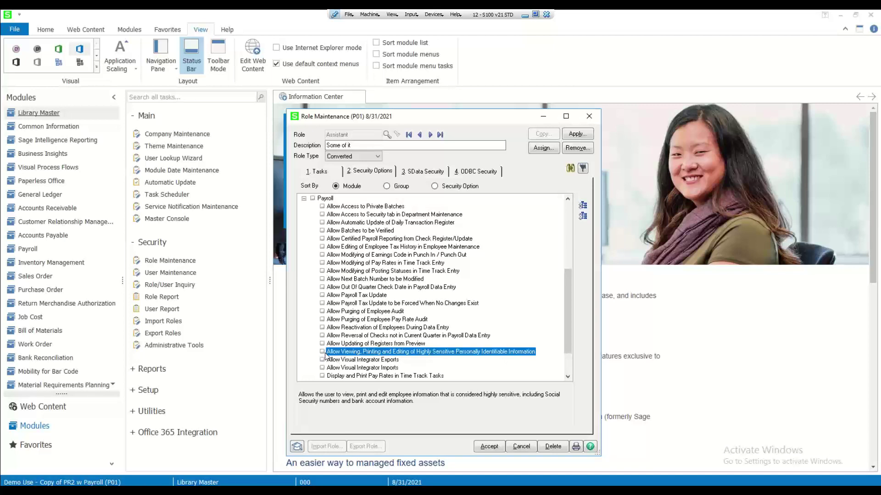
Expand General Ledger security options and read the Highly Sensitive PII permission description
scroll(338, 313, "up", 4)
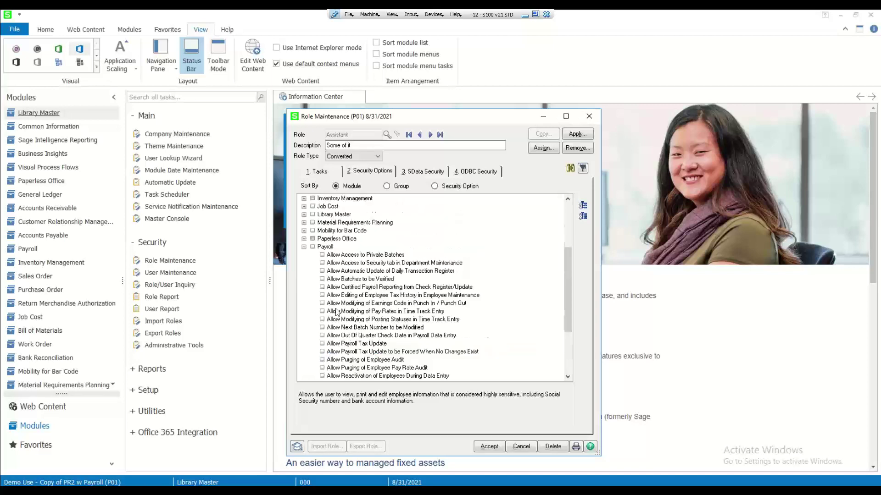
left_click(306, 239)
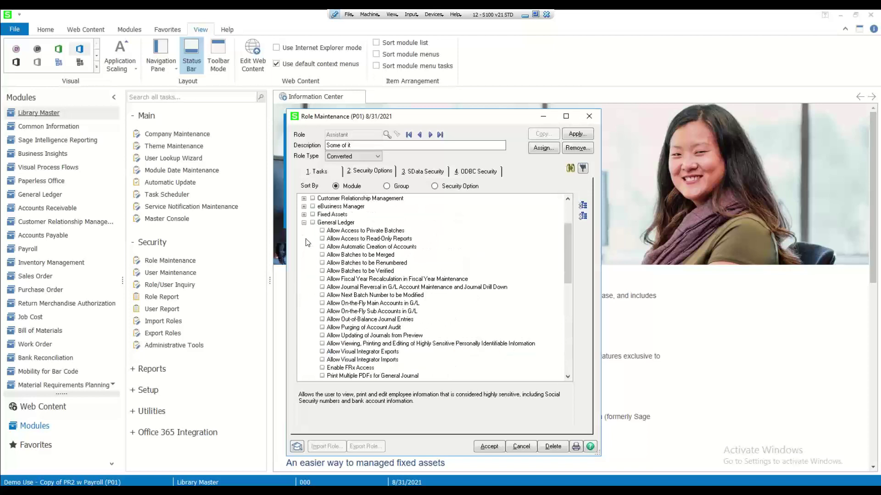
left_click(438, 344)
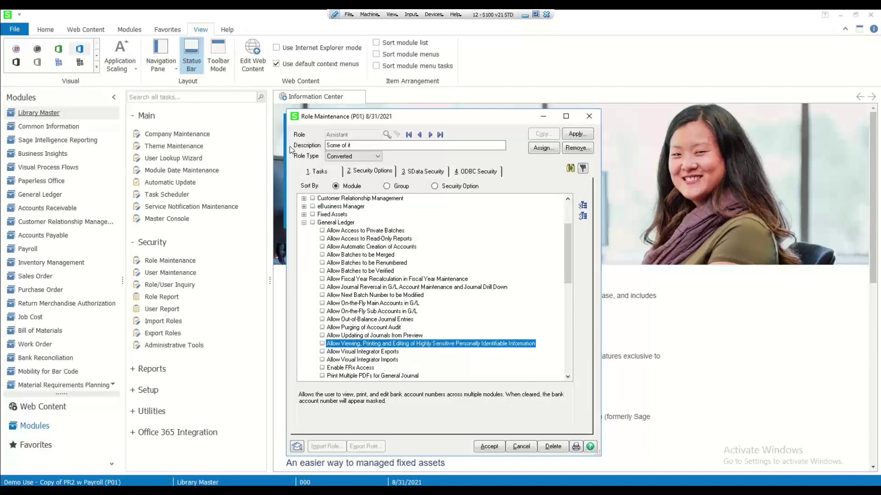
Check Encrypt Vendor PII under Accounts Payable Utilities tasks, then close Role Maintenance
left_click(310, 171)
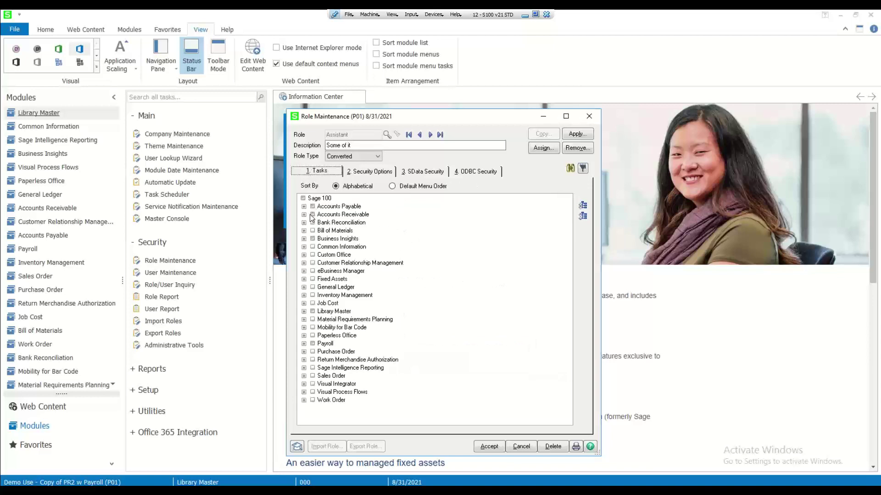
left_click(303, 207)
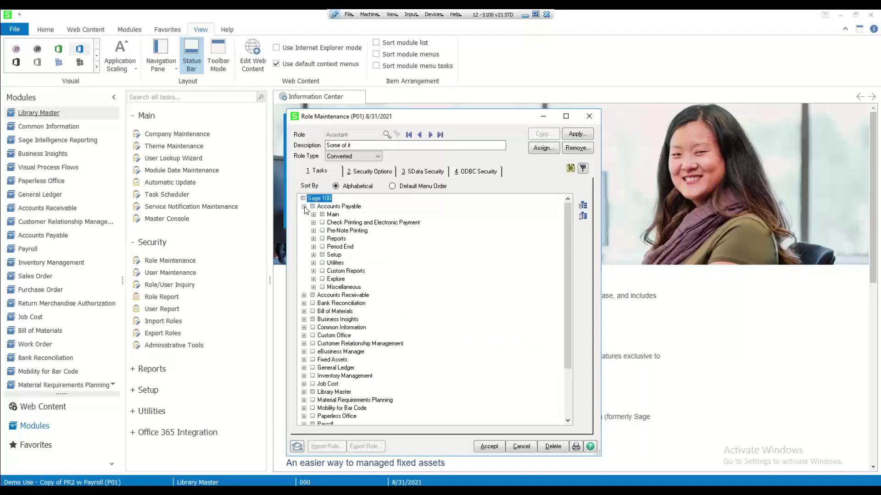
left_click(313, 263)
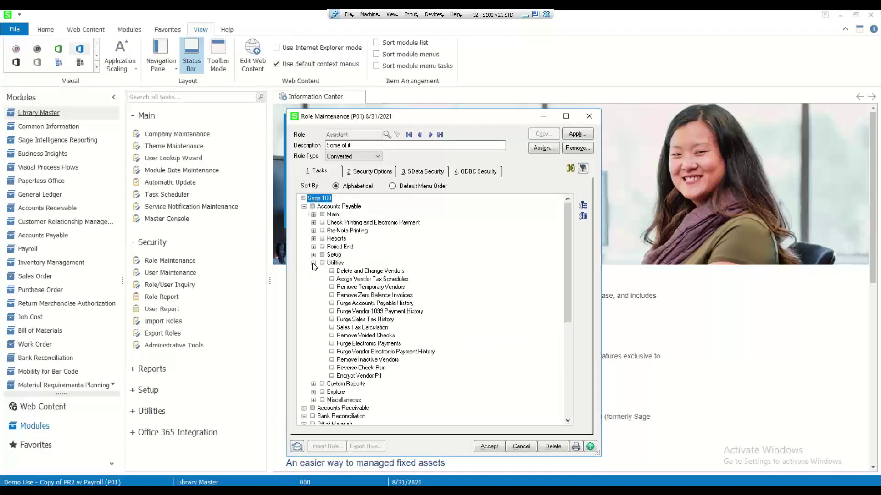
left_click(374, 377)
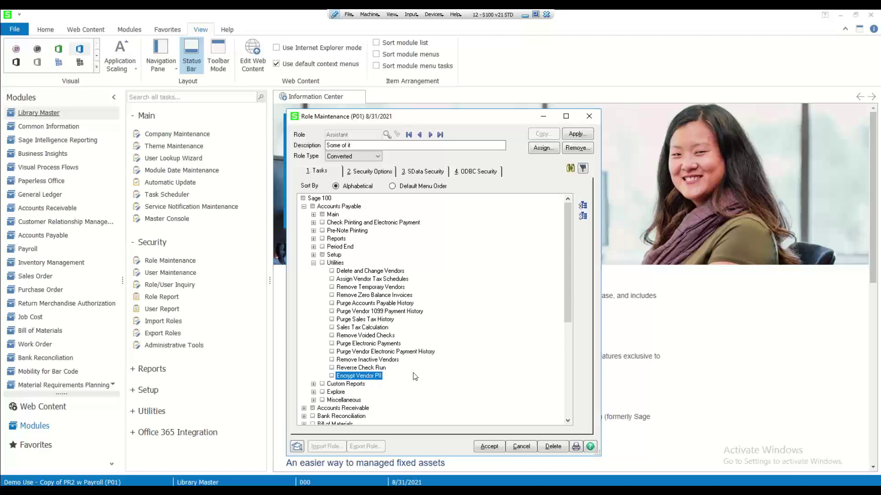
left_click(596, 120)
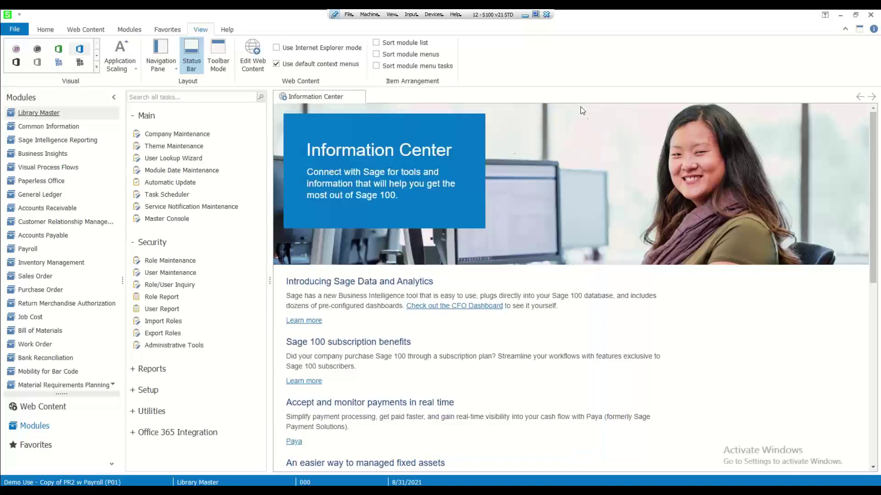
Switch users by logging on with the test user's logon name and password
double_click(310, 482)
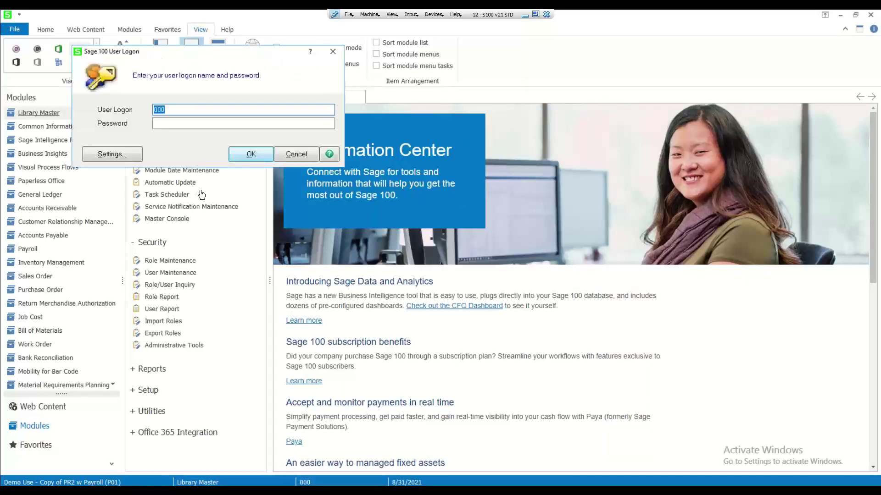
type("TEST")
left_click(171, 124)
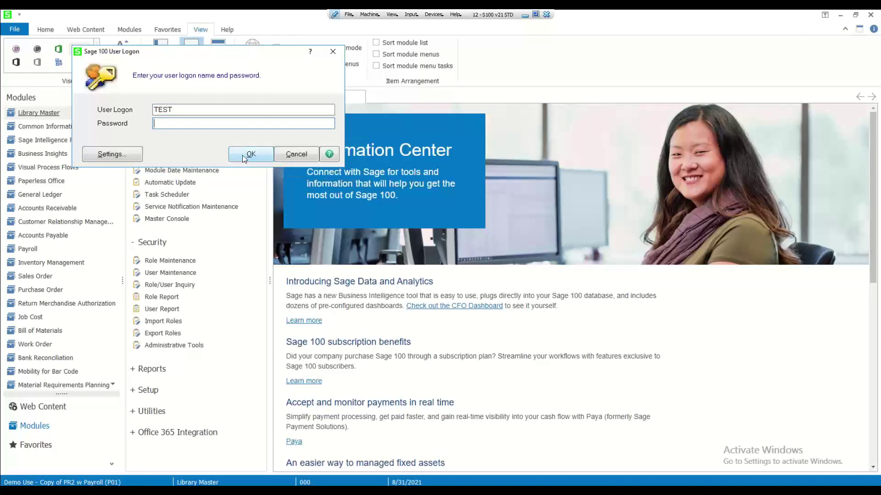
left_click(242, 156)
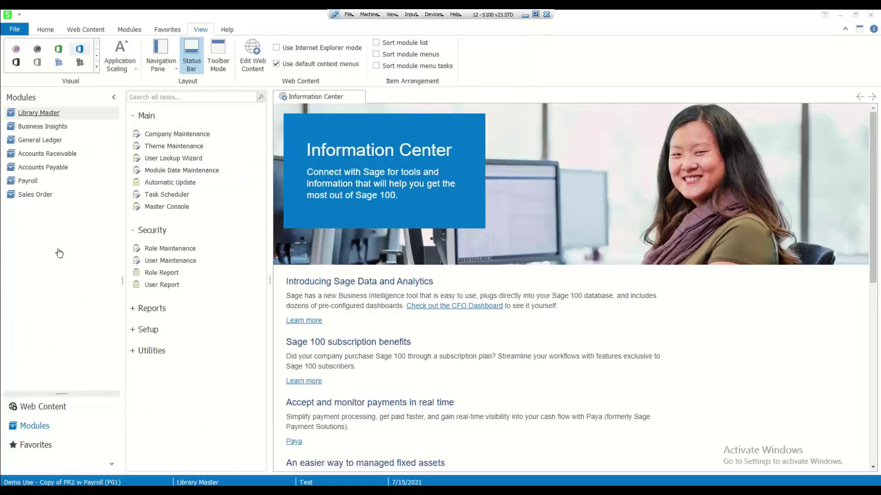
Open the Employee Listing report from the Payroll Reports group
left_click(28, 181)
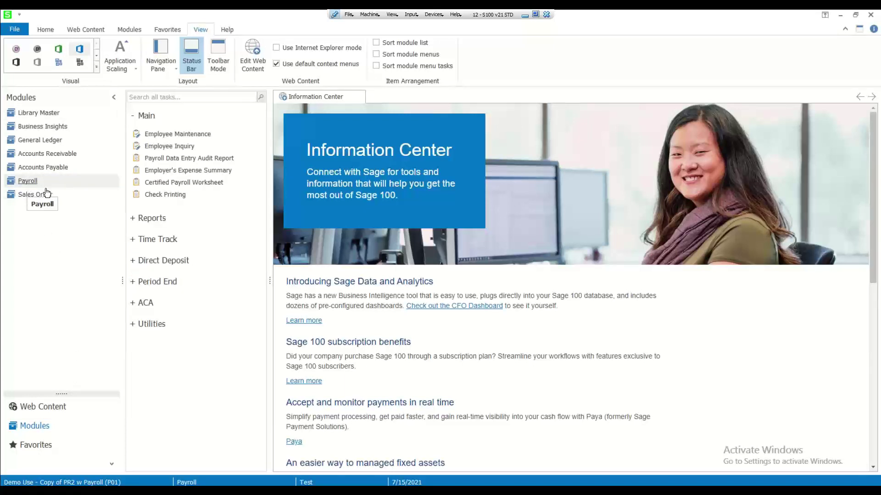
left_click(148, 224)
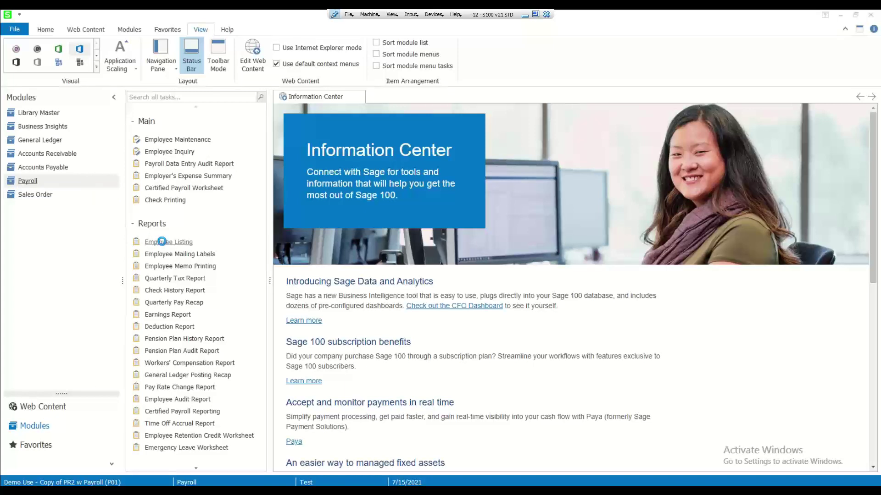
left_click(170, 242)
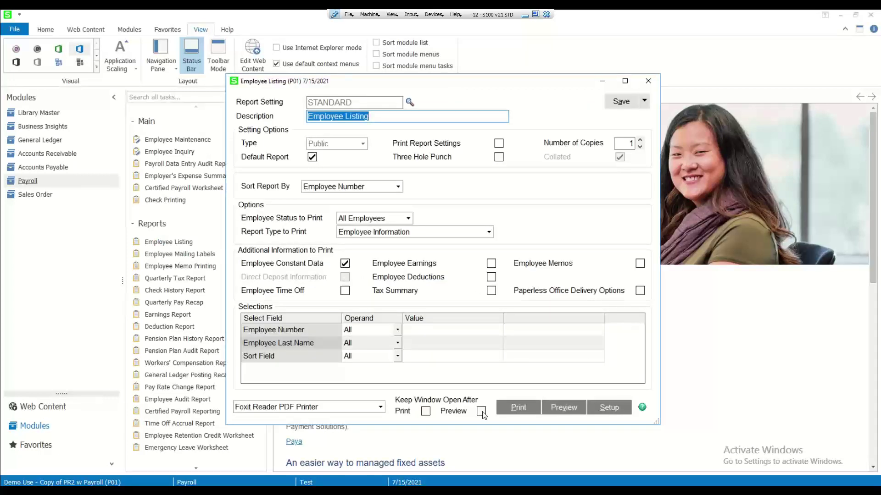
Preview the empty Employee Listing report, then close the preview
left_click(557, 409)
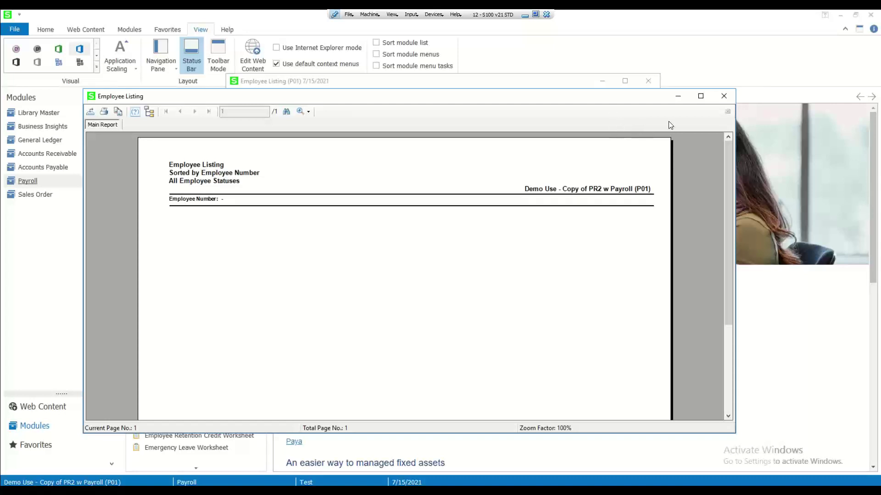
left_click(723, 97)
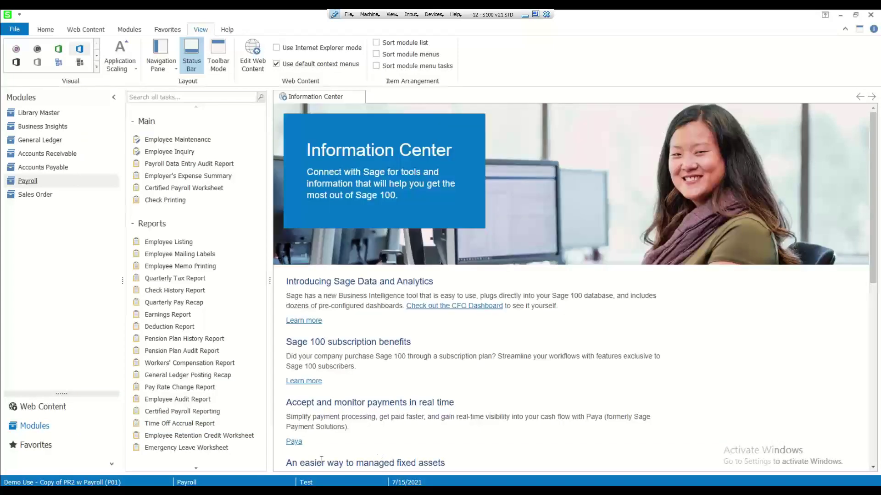
Log back on as the original user with the full module list
double_click(311, 482)
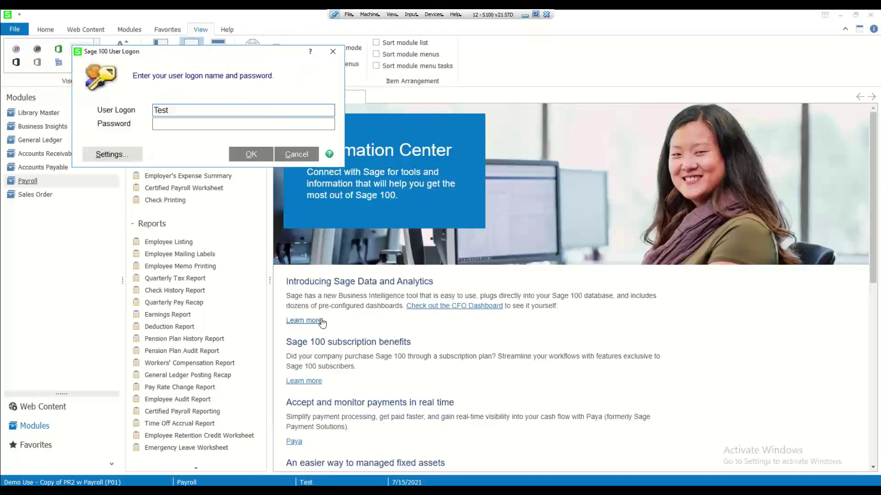
key("BackSpace")
key("BackSpace")
key("BackSpace")
key("BackSpace")
type("000")
left_click(251, 155)
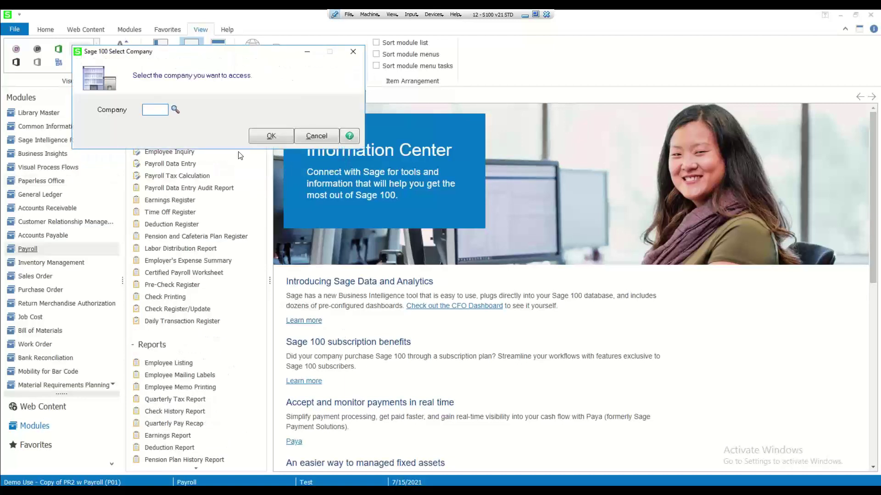
Open company P01, Demo Use - Copy of PR2 w Payroll
left_click(175, 109)
left_click(321, 266)
double_click(321, 266)
left_click(263, 136)
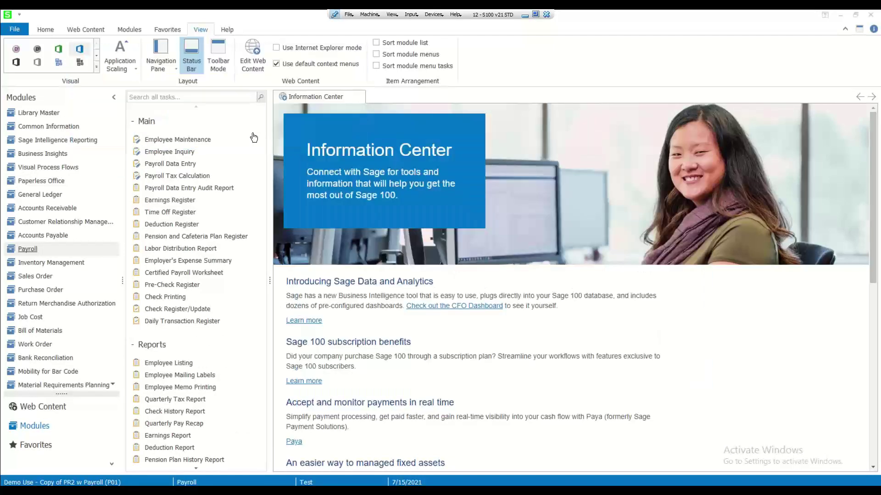
Preview Payroll's Employee Listing report full-screen, then restore and close the preview
left_click(28, 249)
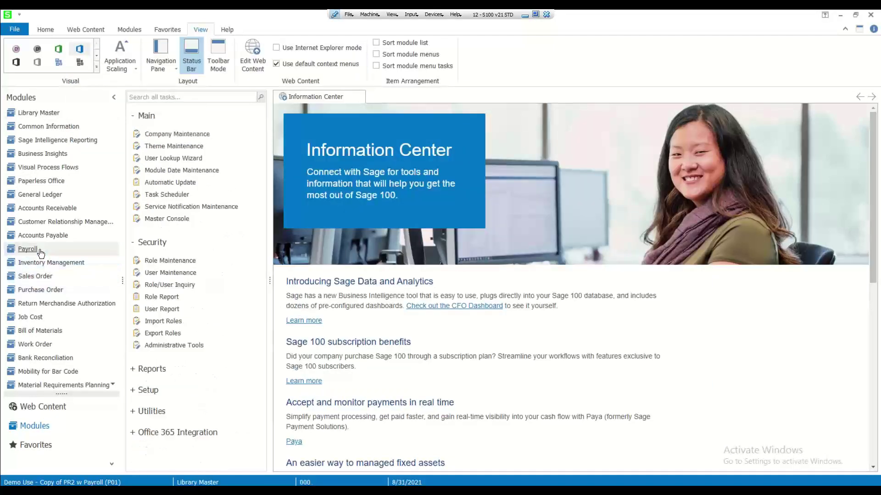
left_click(158, 123)
left_click(180, 162)
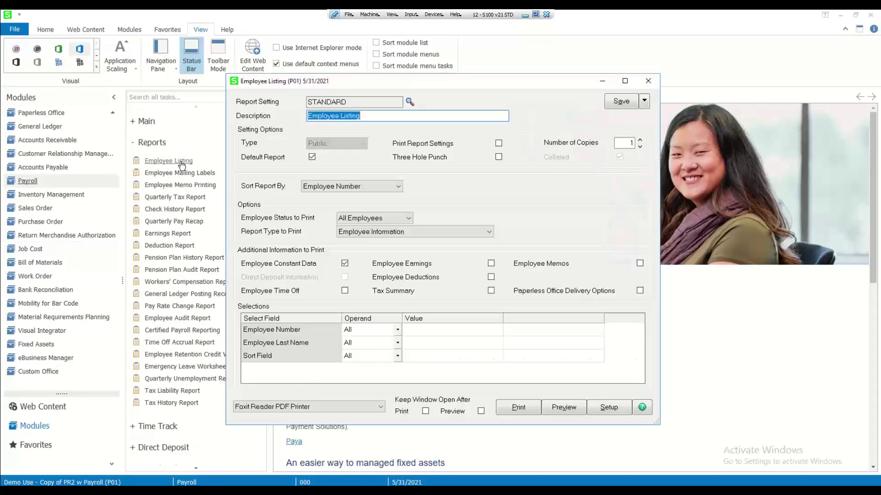
left_click(569, 406)
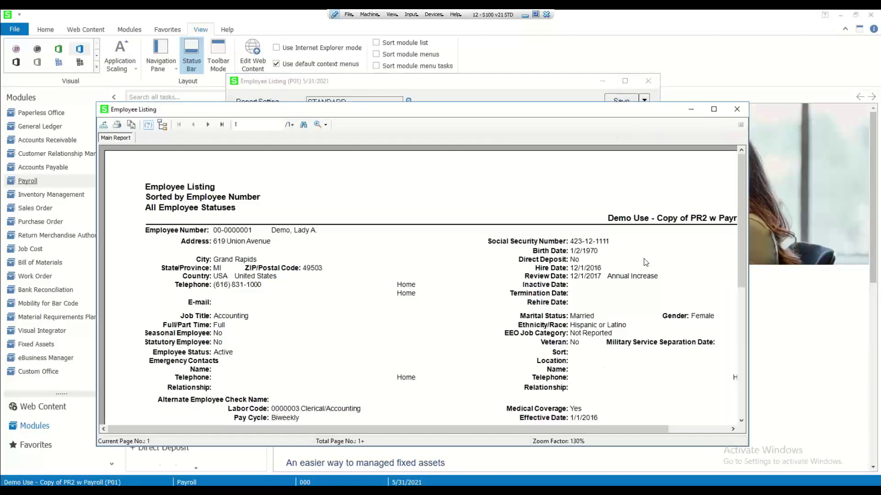
left_click(713, 110)
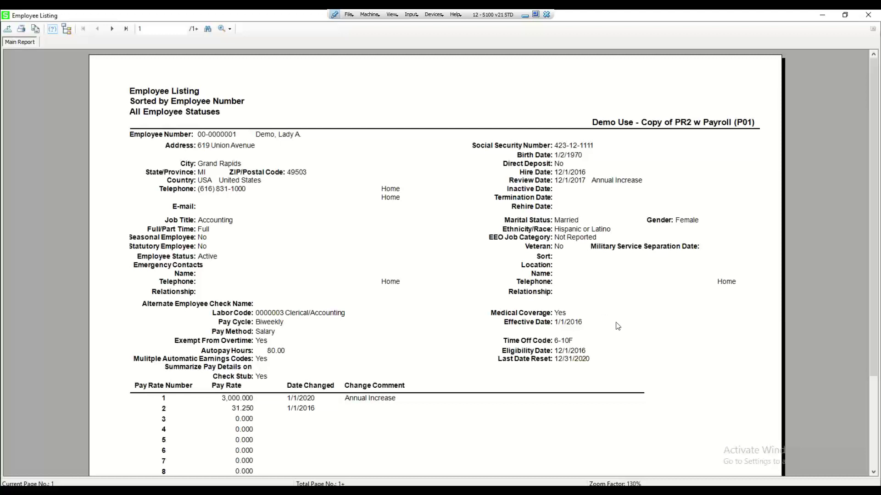
left_click(847, 15)
left_click(734, 109)
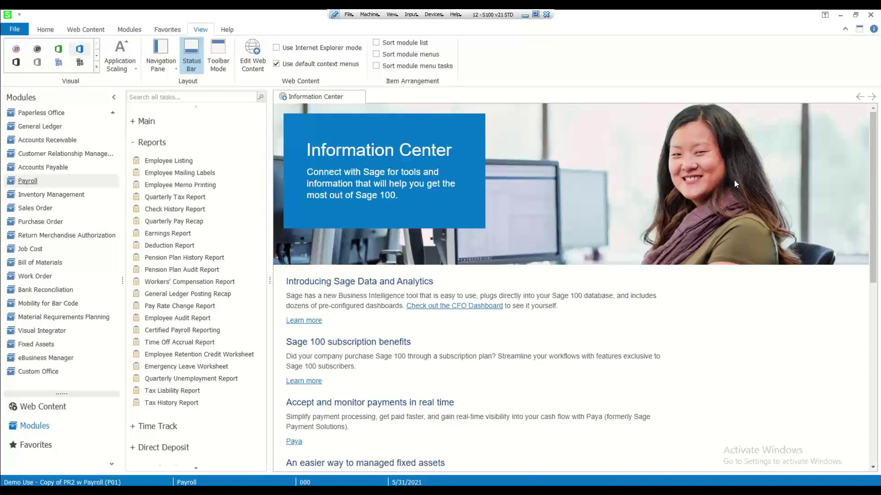
Minimize Sage 100 and maximize the Crystal Reports 2016 Start Page window
left_click(841, 15)
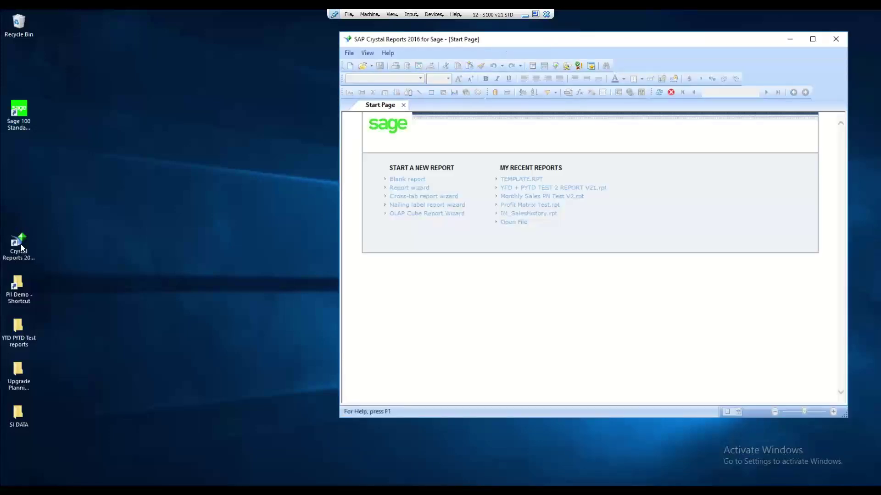
left_click(812, 39)
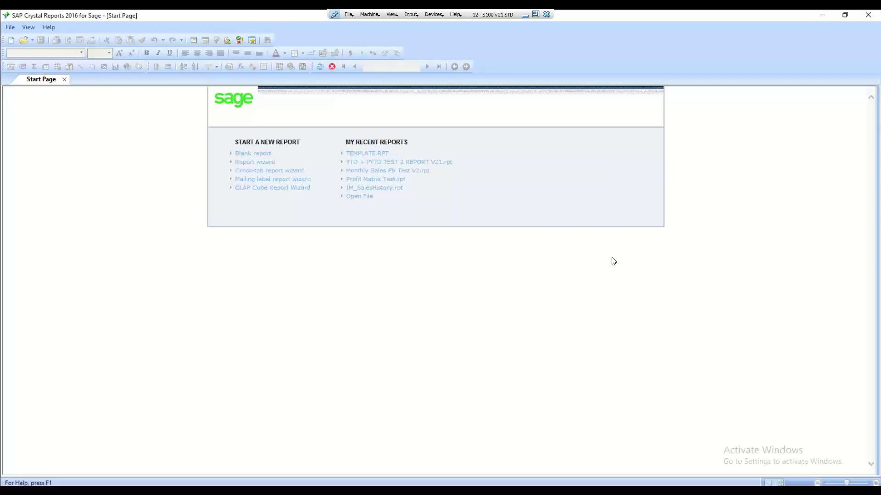
Minimize Crystal Reports so Sage 100's Payroll reports list is back in front
left_click(824, 14)
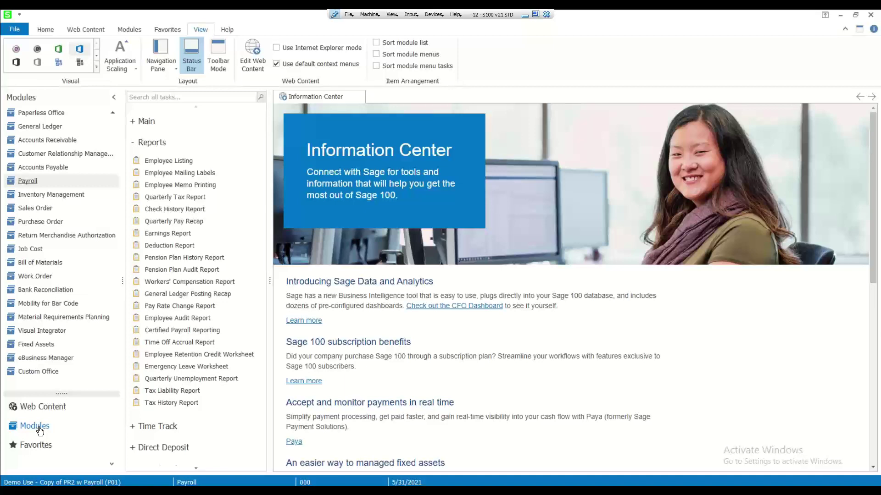
From Web Content > Resources, launch the File Layouts and Program Information help site
left_click(49, 413)
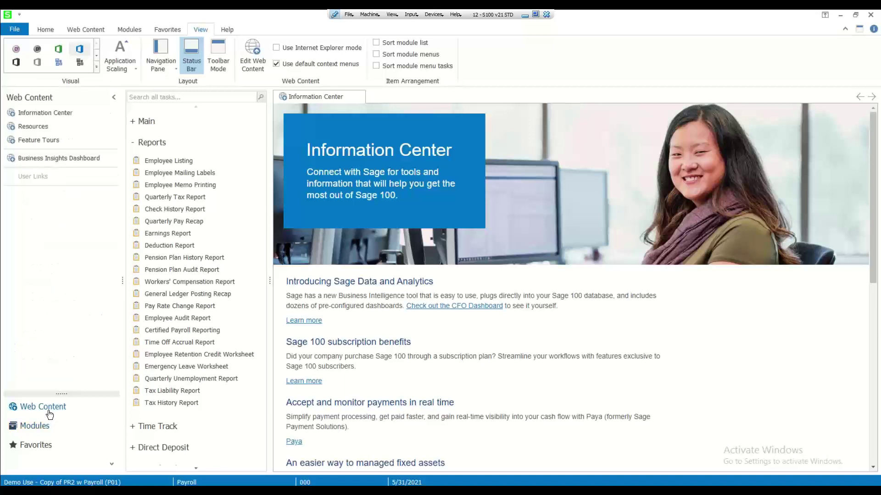
left_click(33, 126)
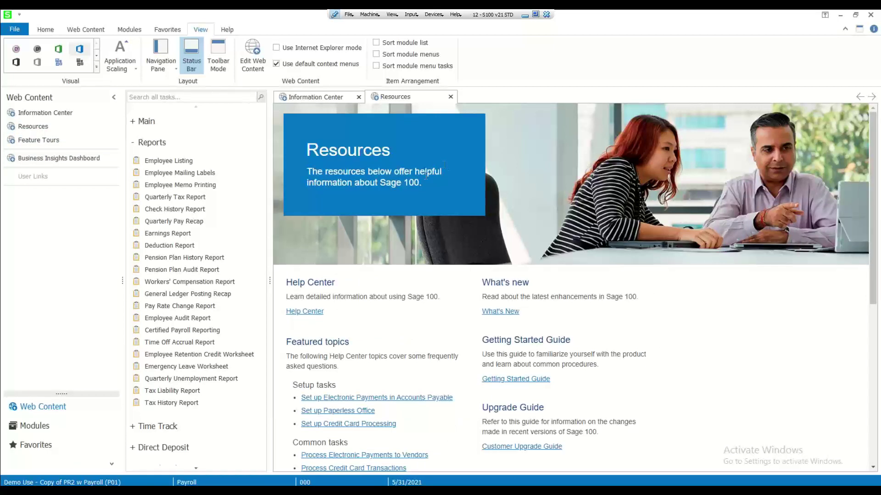
scroll(466, 216, "down", 3)
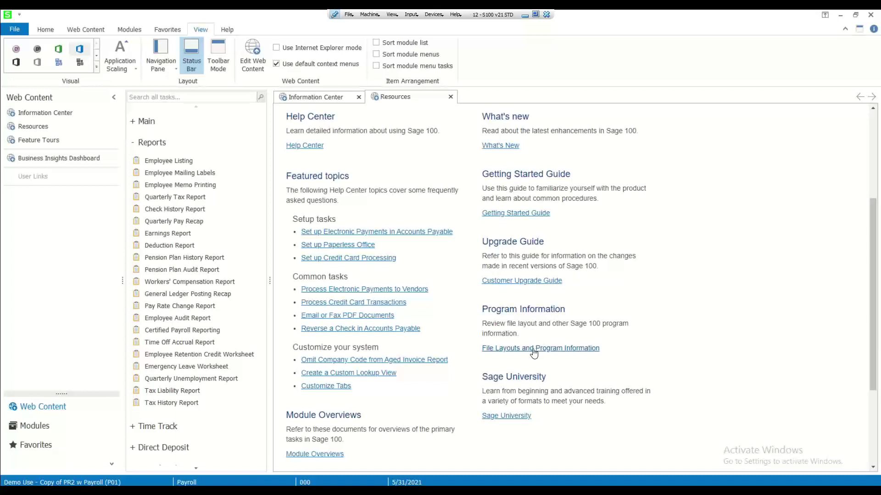
left_click(534, 351)
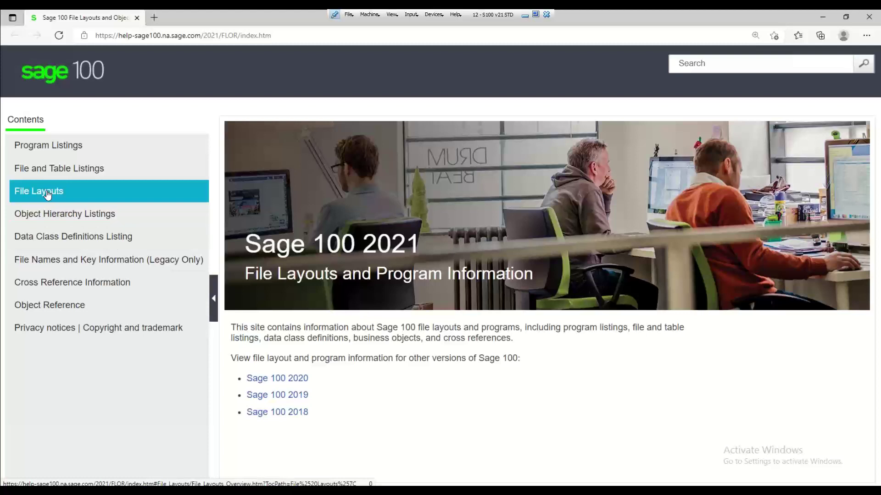
Open the PR_Employee layout under File Layouts > Payroll in the help contents
left_click(47, 195)
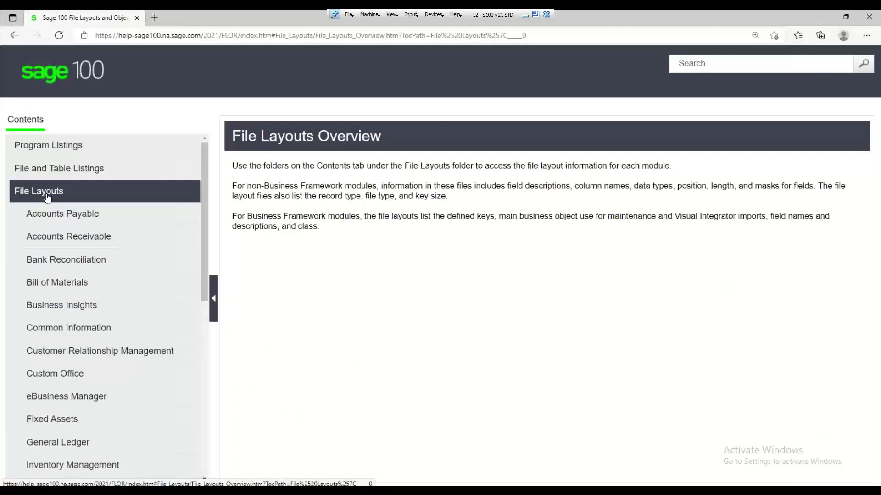
scroll(48, 198, "down", 7)
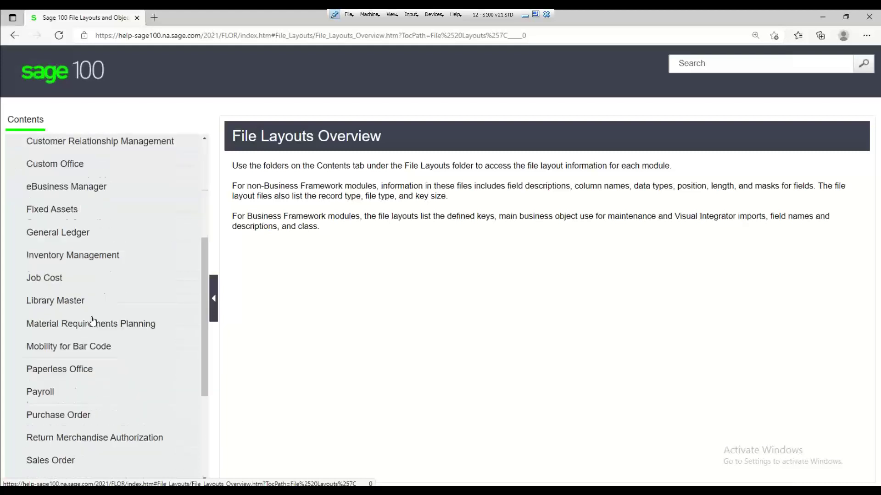
left_click(55, 288)
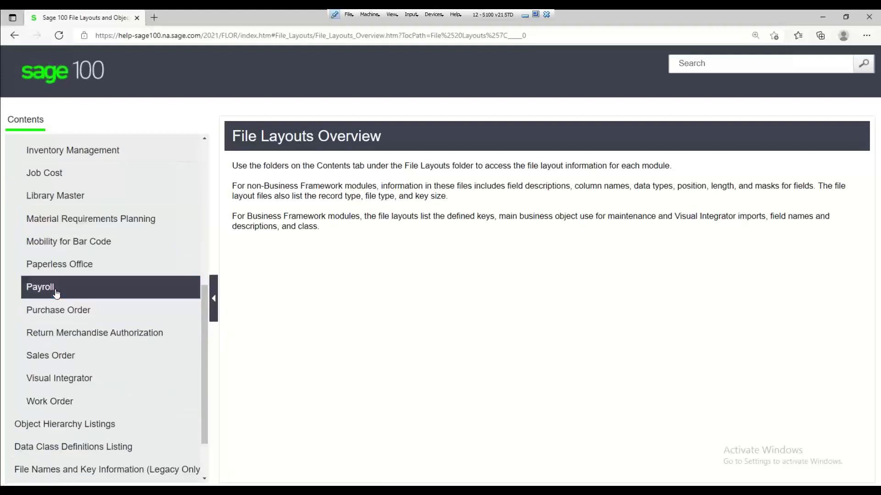
scroll(126, 314, "down", 10)
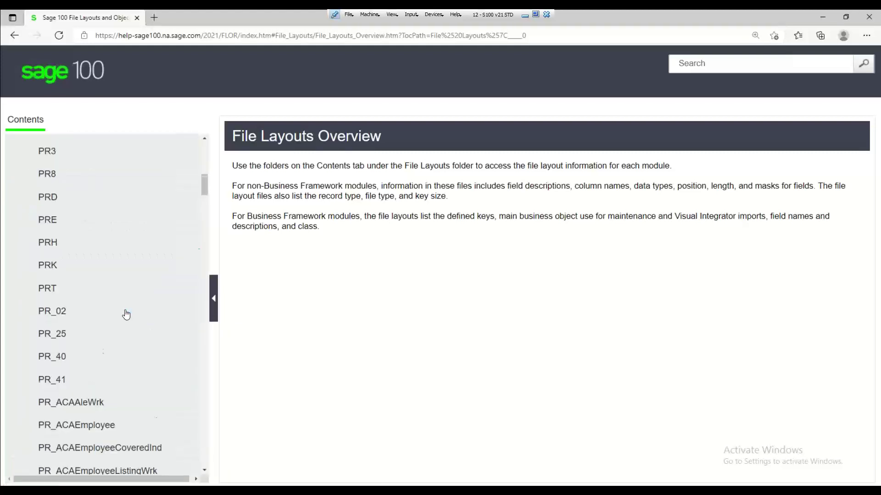
scroll(126, 314, "down", 15)
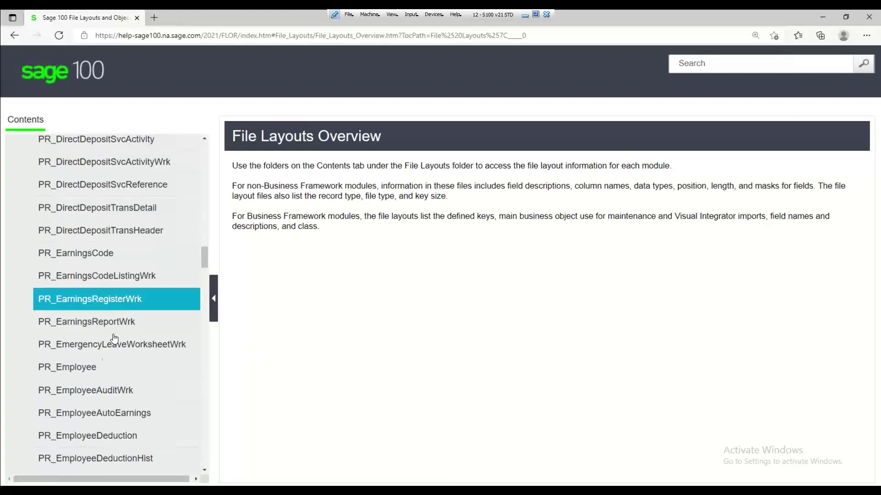
left_click(86, 367)
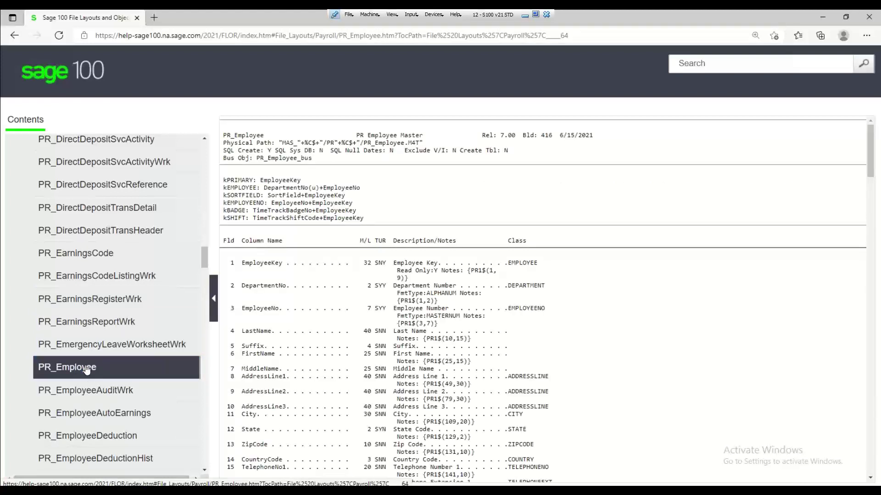
Find and open the PR_EmployeePIIWrk file layout further down the Payroll list
scroll(87, 370, "down", 6)
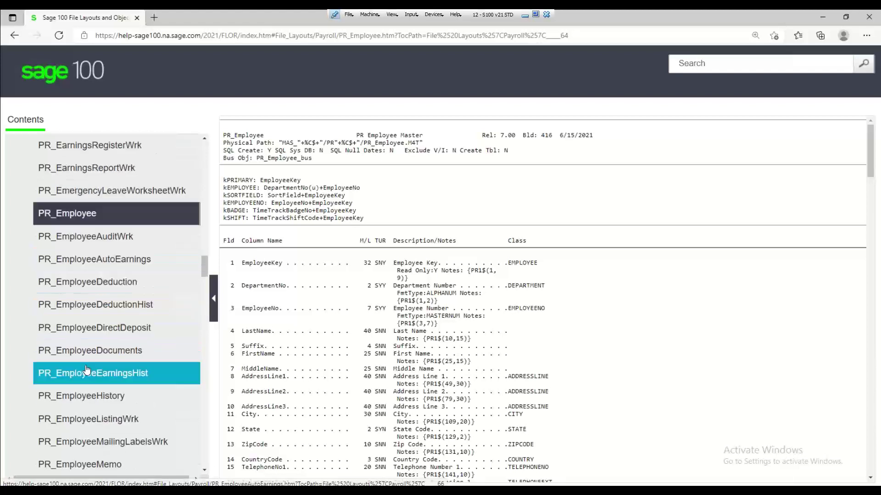
scroll(87, 370, "down", 6)
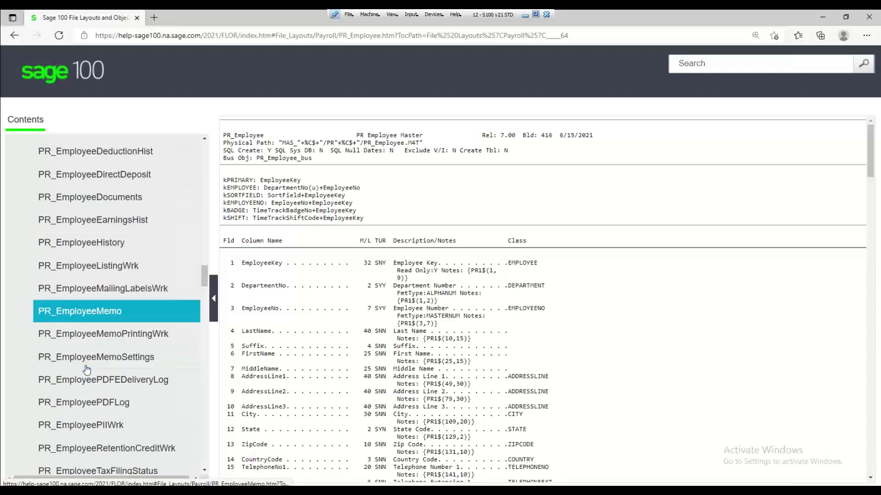
scroll(87, 370, "down", 6)
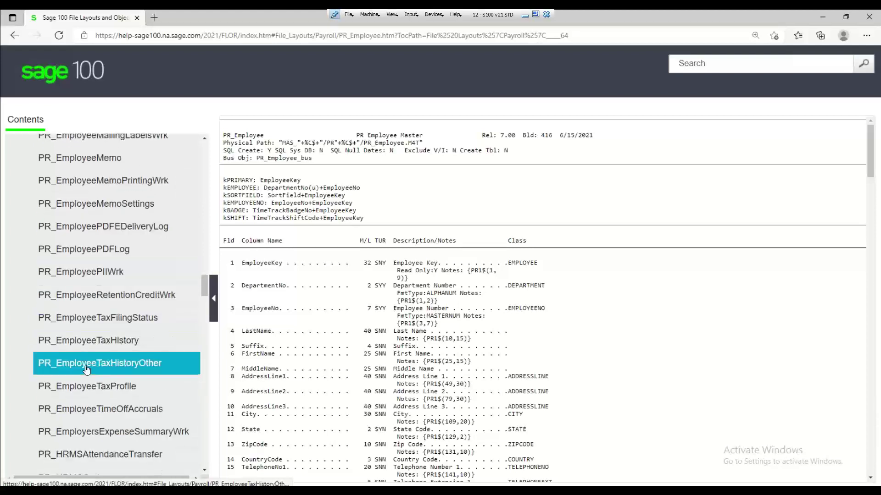
scroll(86, 369, "down", 4)
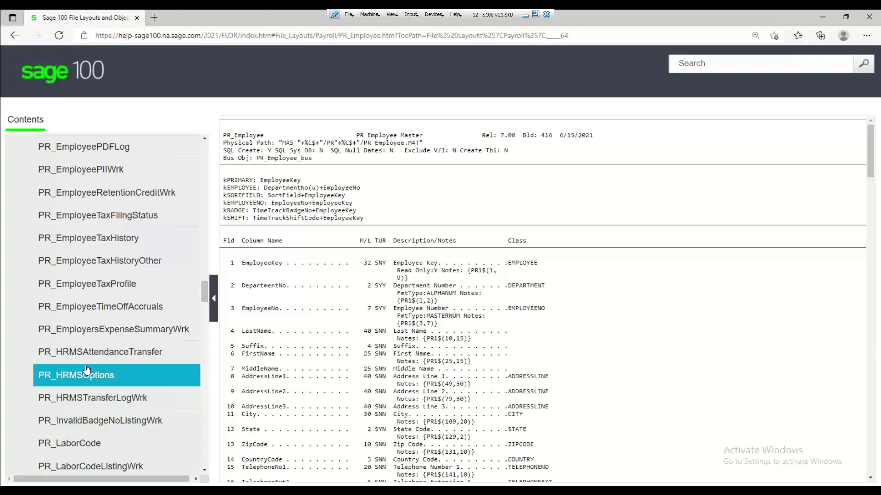
left_click(102, 171)
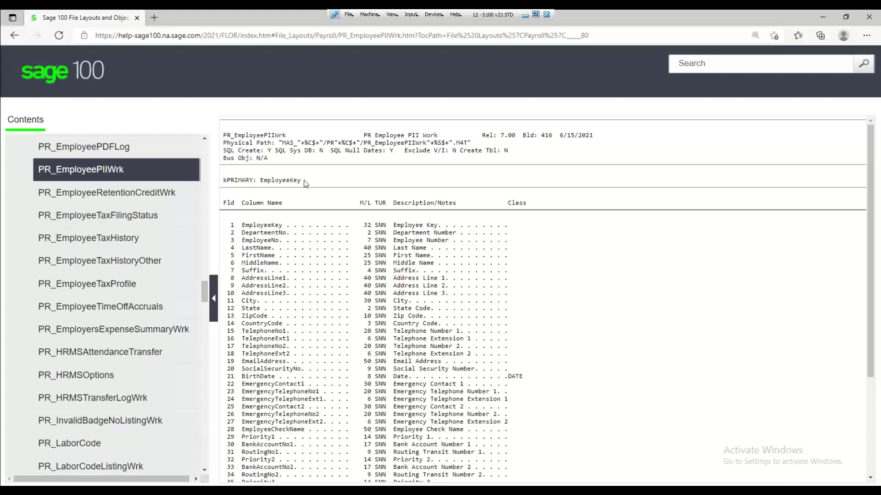
Highlight the EmployeeKey primary key, scroll through PR_EmployeePIIWrk's fields, then minimize the browser
left_click_drag(304, 180, 255, 185)
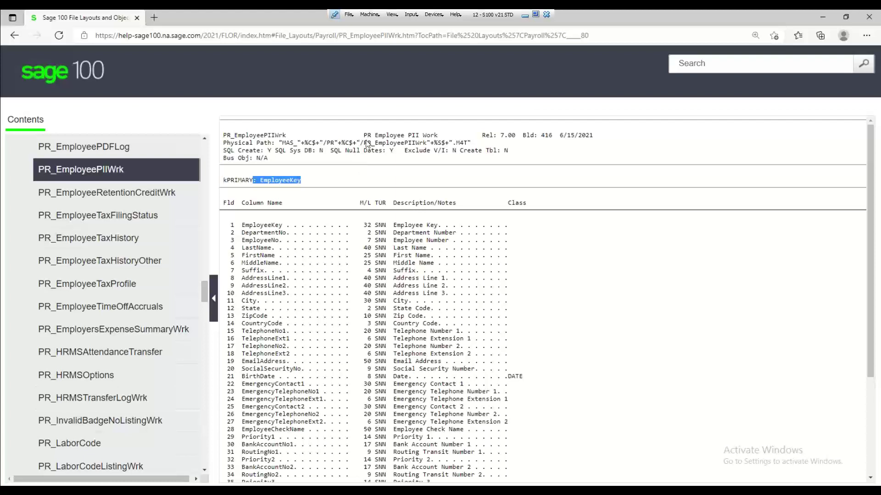
scroll(315, 264, "down", 3)
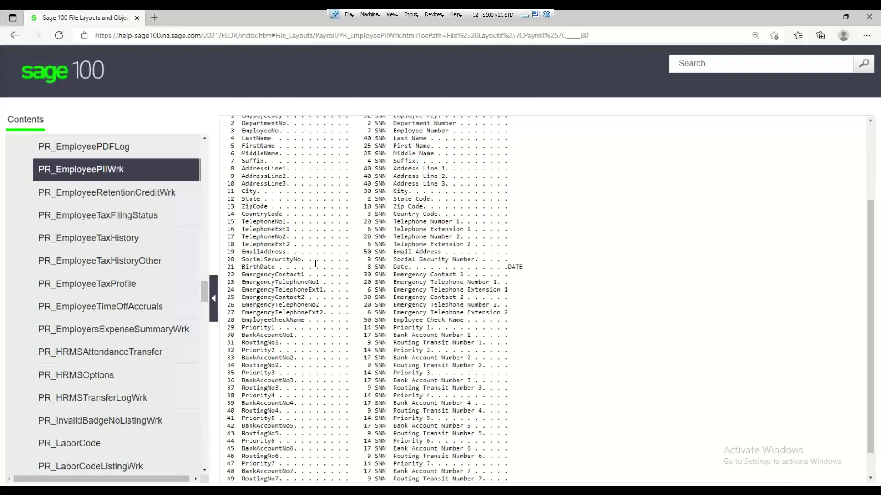
scroll(316, 263, "up", 2)
scroll(315, 263, "down", 3)
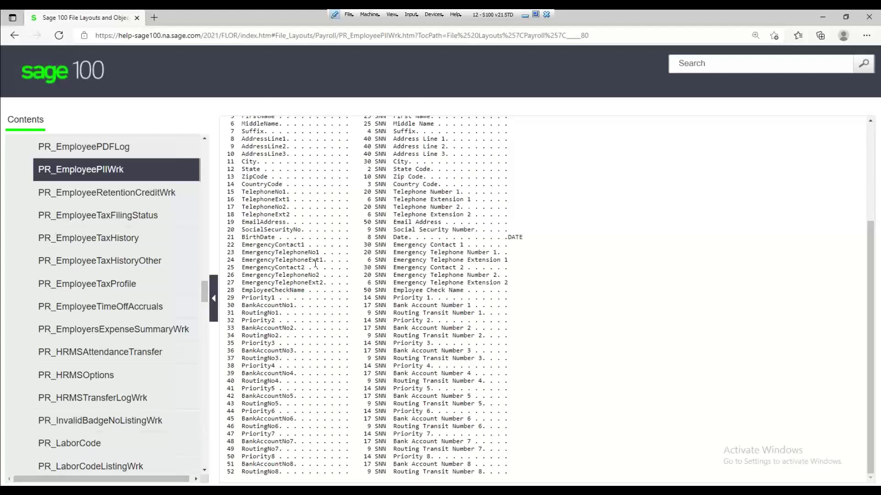
scroll(316, 264, "up", 2)
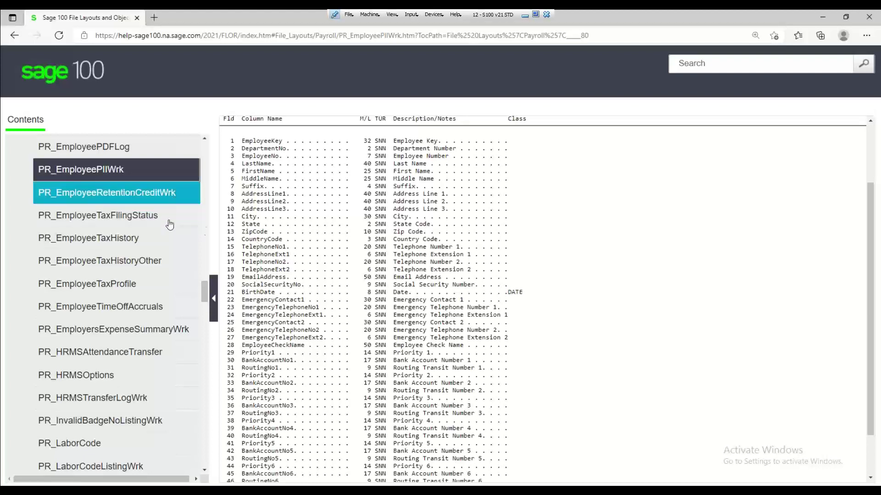
left_click(824, 17)
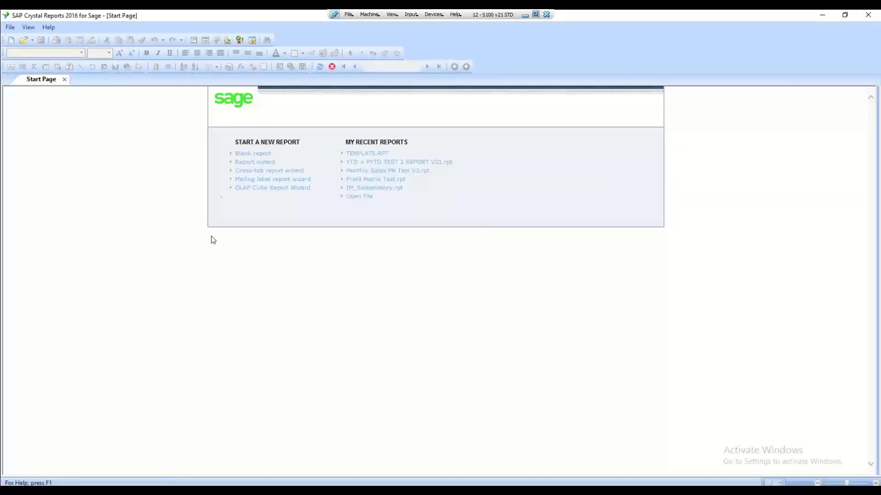
Start a new blank report and pick SOTAMAS90 in the Database Expert
left_click(245, 156)
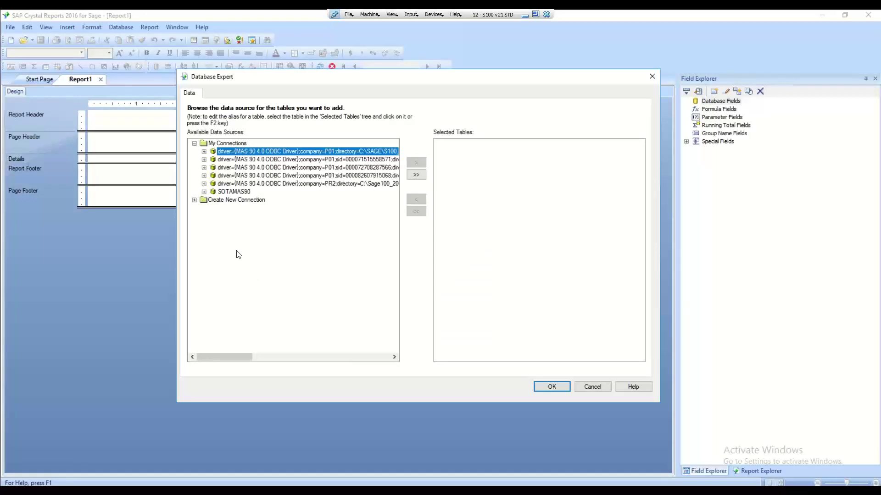
left_click(229, 193)
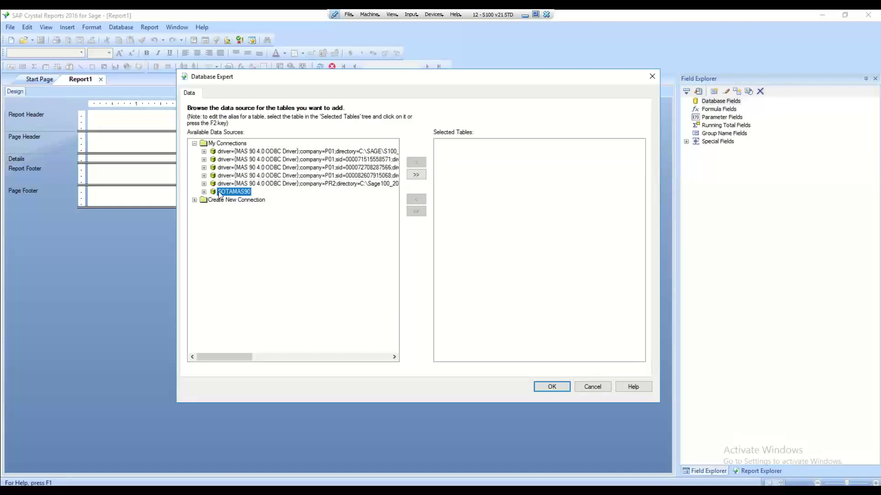
Sign on to SOTAMAS90 for company P01 (Demo Use - Copy of PR2 w Payroll) with the user logon
left_click(205, 192)
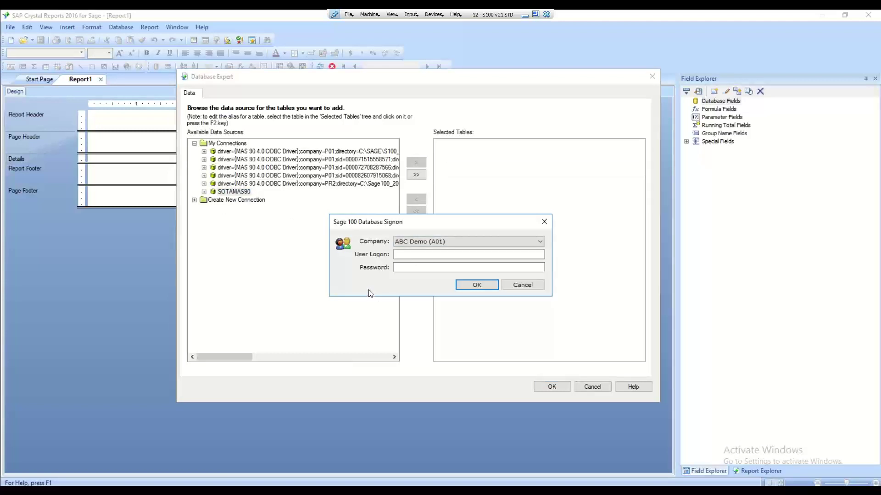
left_click(437, 243)
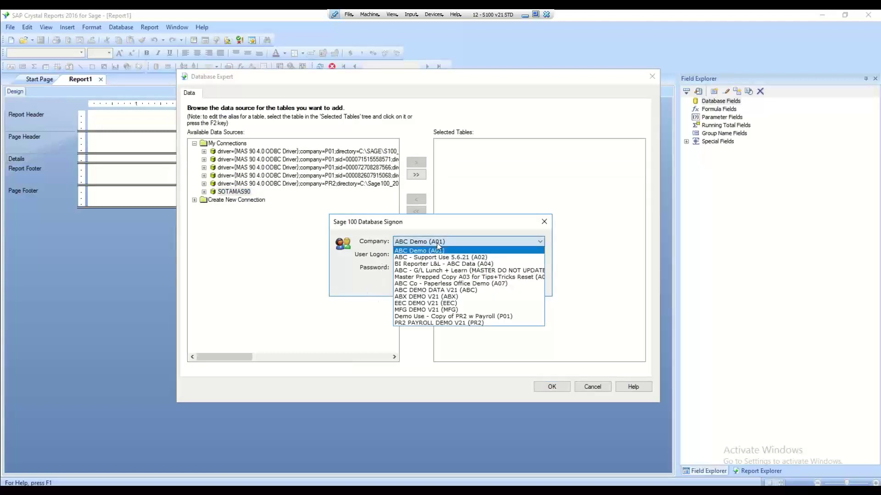
left_click(501, 318)
left_click(405, 256)
type("000")
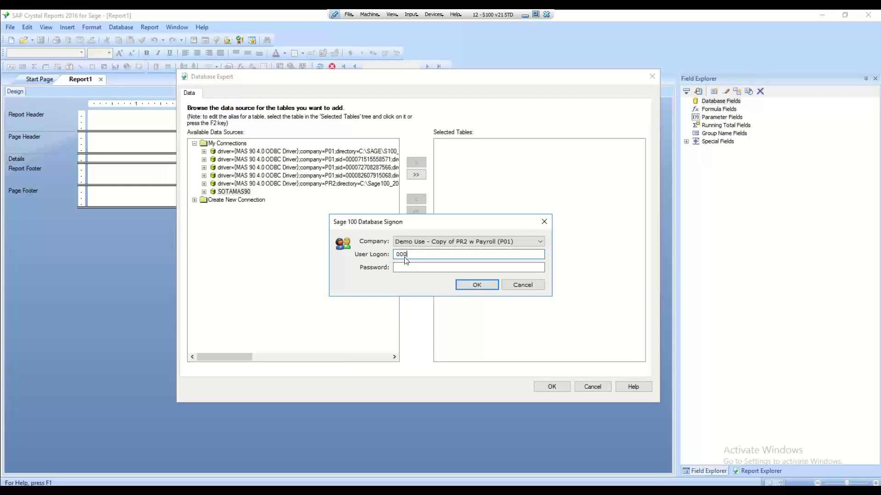
left_click(407, 270)
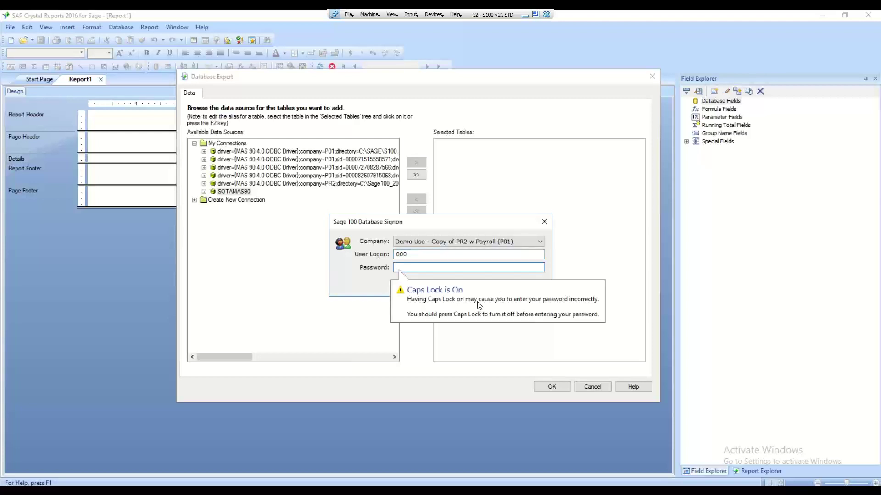
left_click(472, 288)
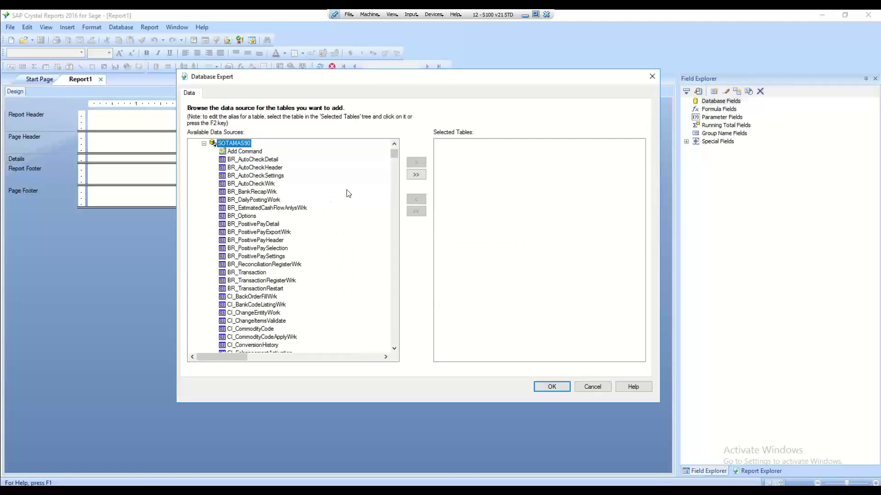
Locate PR_Employee in the SOTAMAS90 table list, add it to Selected Tables, and confirm
scroll(312, 218, "down", 4)
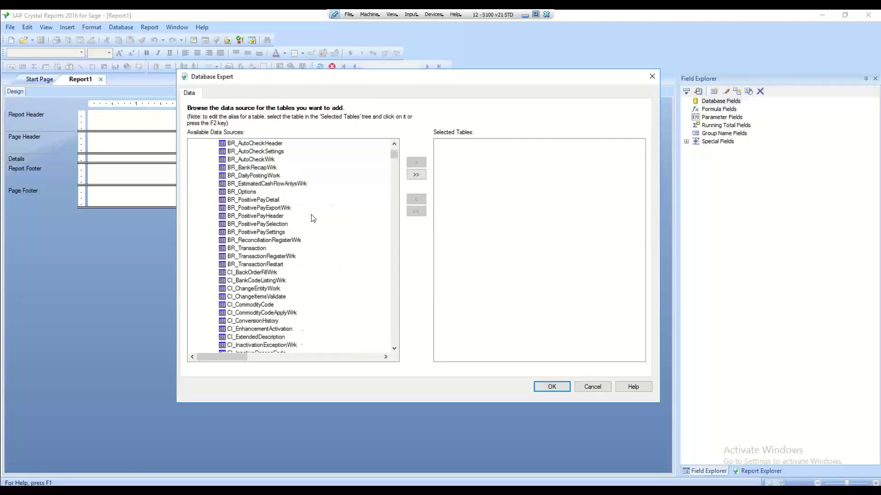
left_click(263, 241)
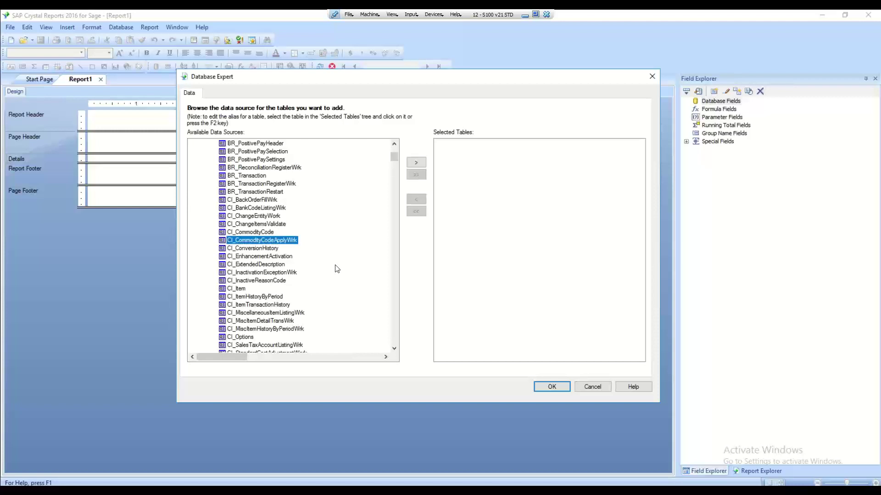
type("pr")
scroll(255, 315, "down", 4)
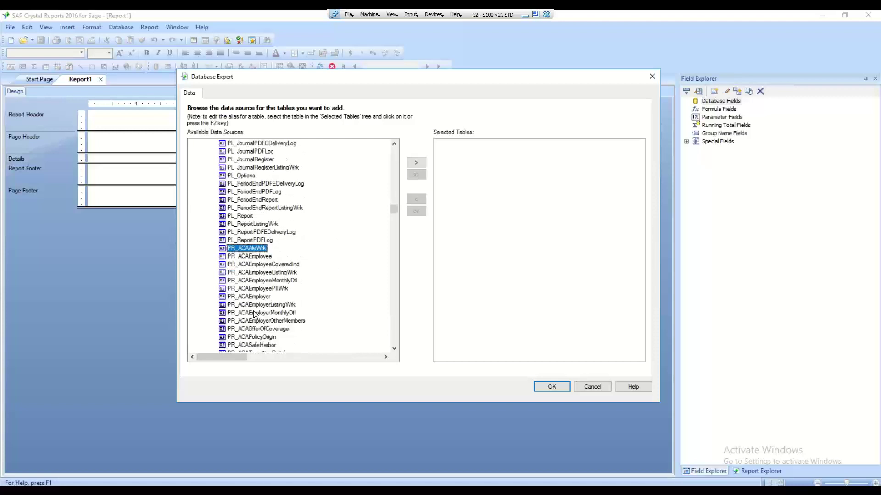
scroll(255, 314, "down", 3)
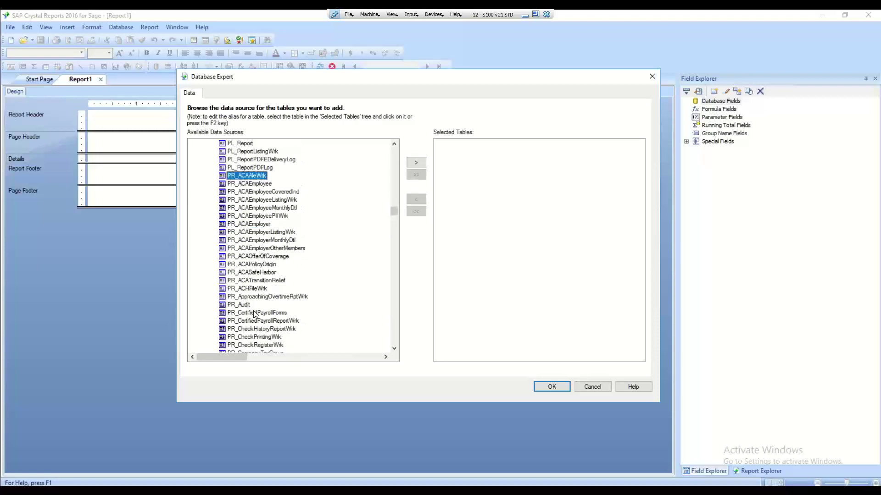
scroll(254, 314, "down", 10)
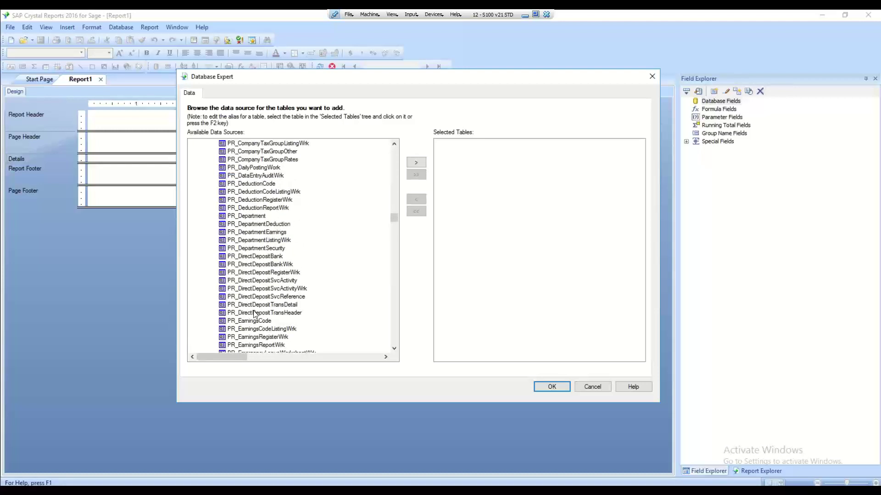
scroll(254, 315, "down", 1)
scroll(255, 314, "down", 2)
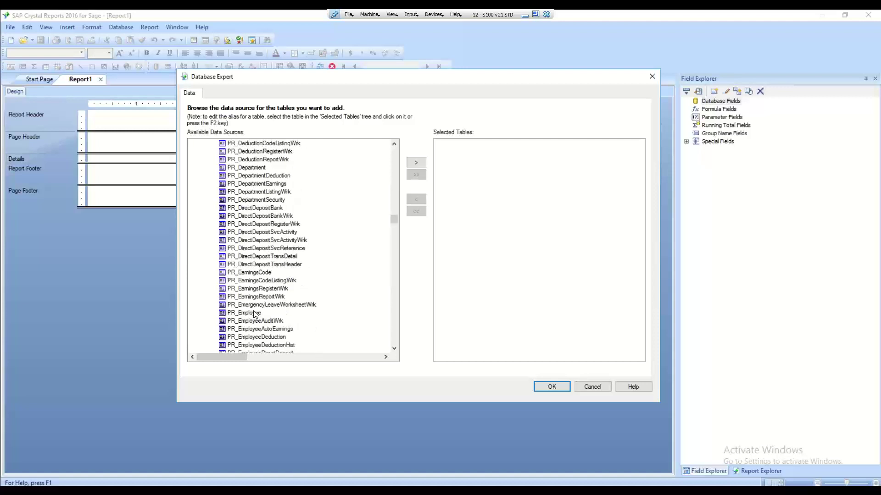
left_click(249, 291)
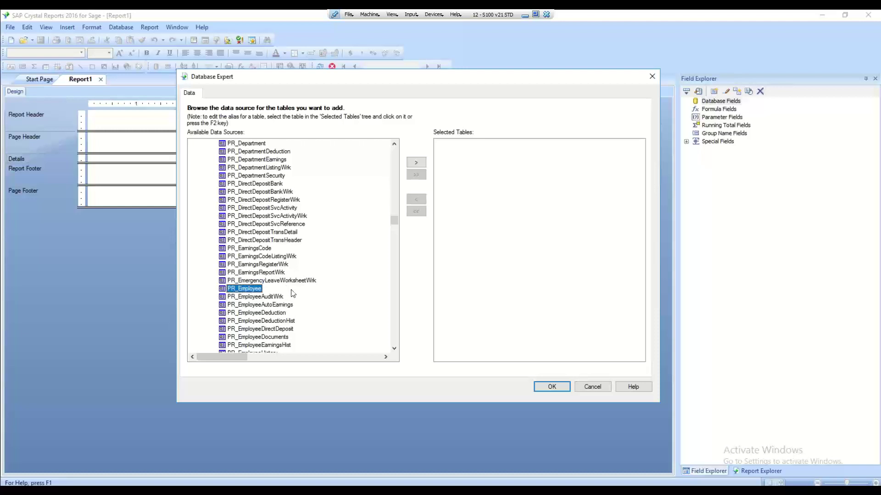
left_click(414, 164)
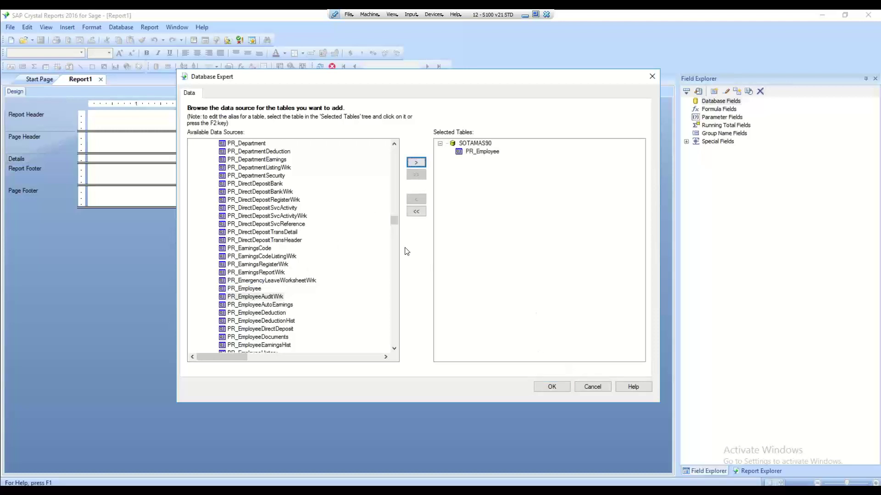
left_click(542, 389)
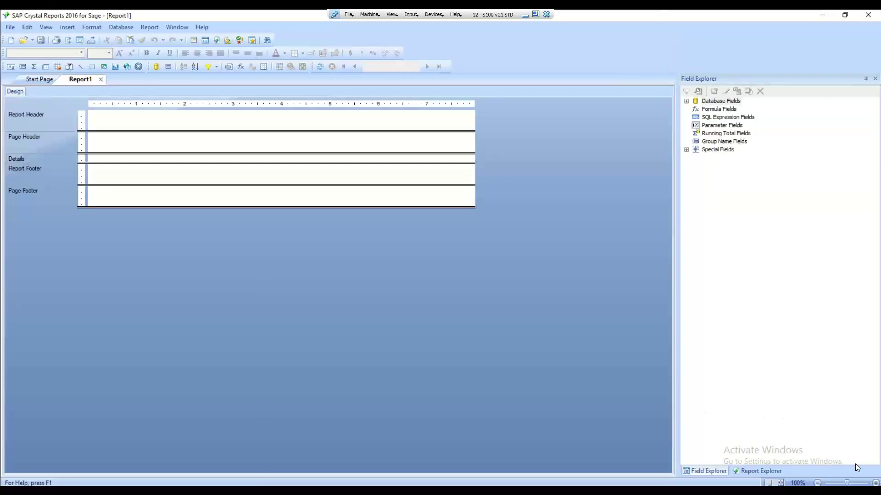
Zoom in, expand PR_Employee's fields, and place DepartmentNo at the left of Details
left_click(875, 483)
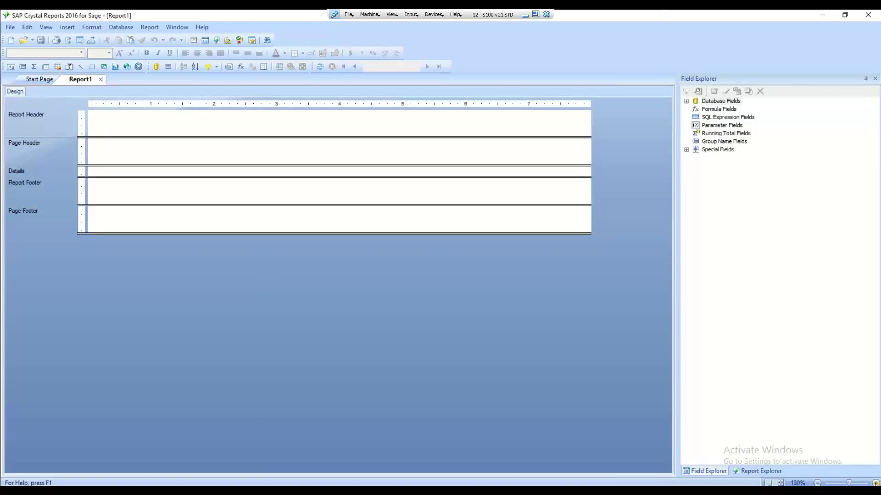
left_click(875, 483)
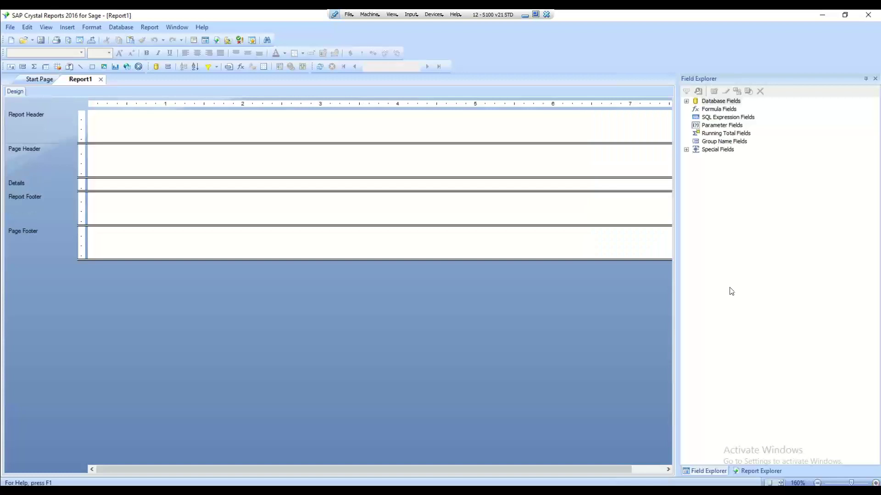
left_click(688, 103)
left_click(697, 110)
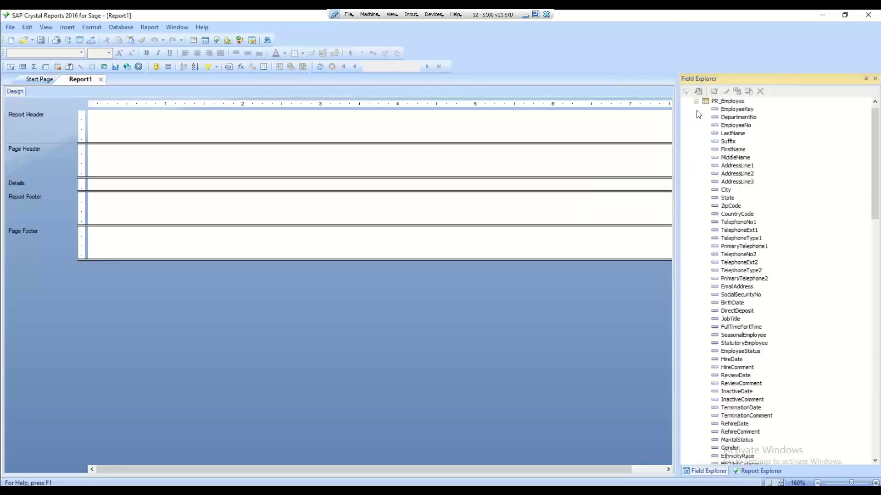
left_click_drag(723, 117, 99, 182)
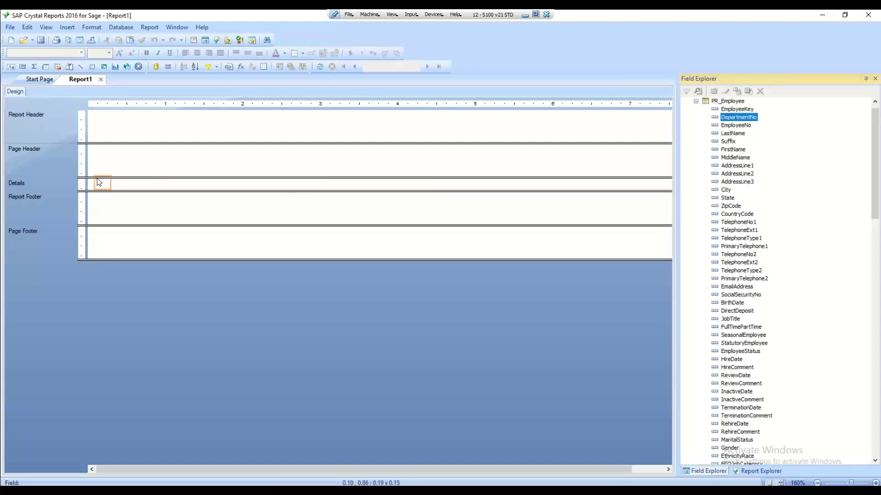
left_click_drag(98, 182, 98, 181)
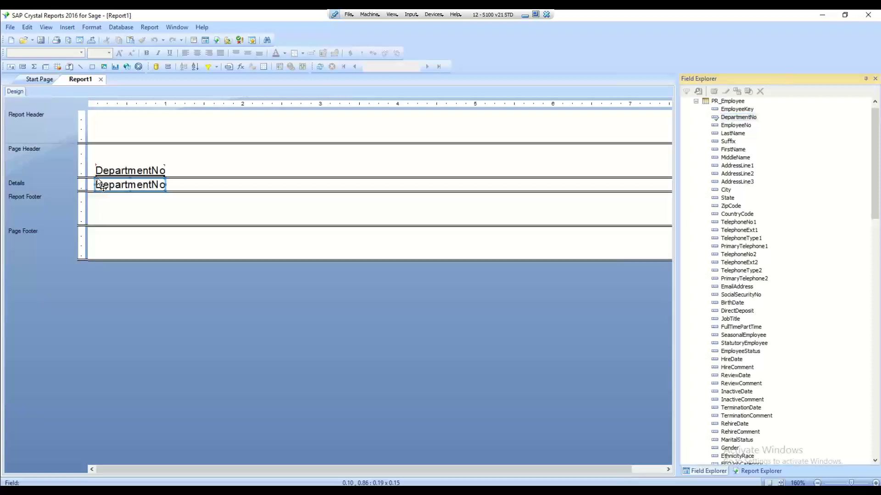
Add EmployeeNo, FirstName, LastName and BirthDate across the Details row after DepartmentNo
left_click(734, 126)
left_click_drag(469, 152, 175, 183)
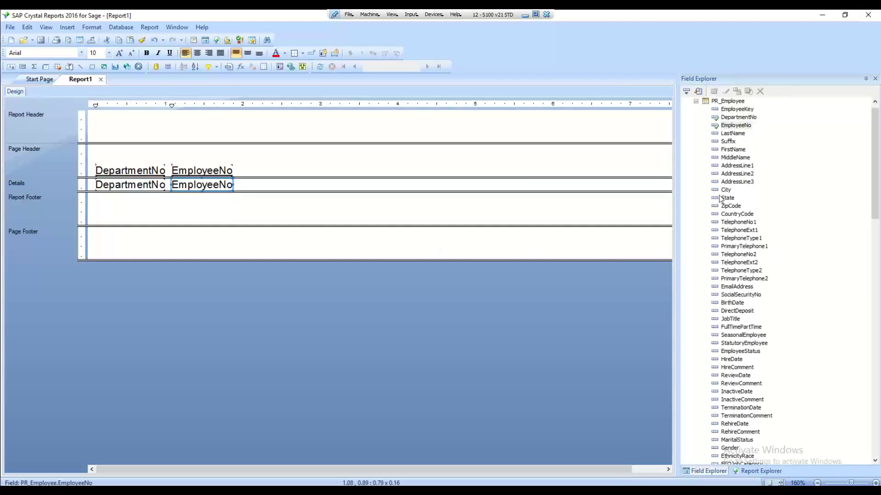
left_click_drag(734, 151, 246, 182)
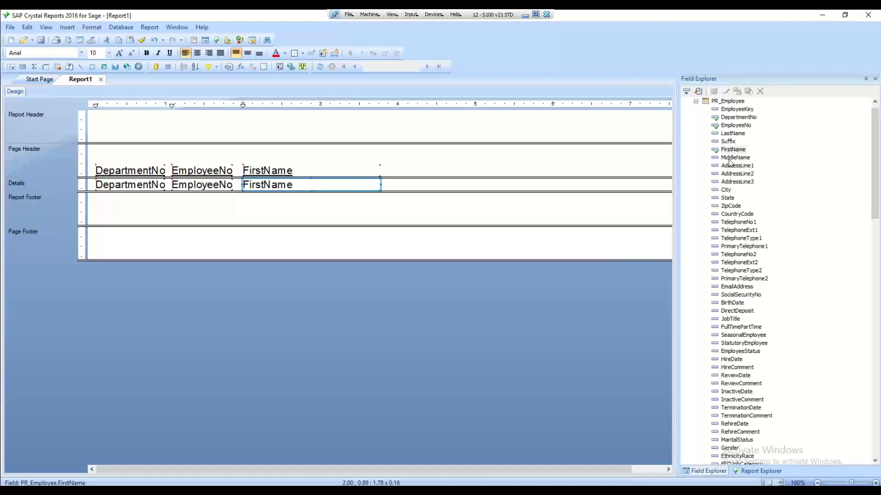
left_click_drag(732, 134, 386, 183)
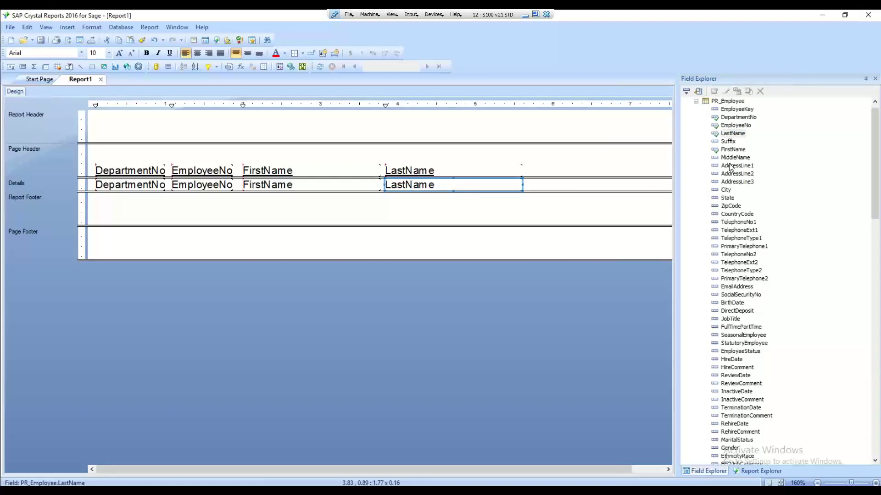
left_click(733, 303)
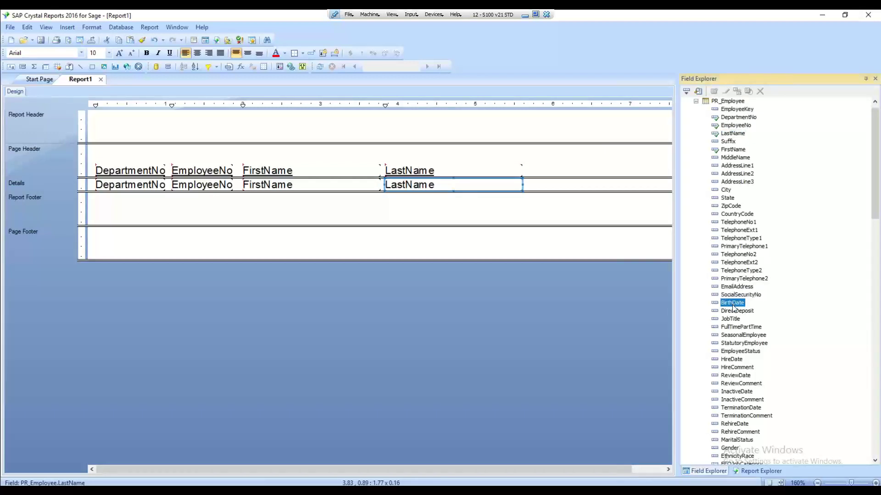
left_click_drag(733, 305, 534, 182)
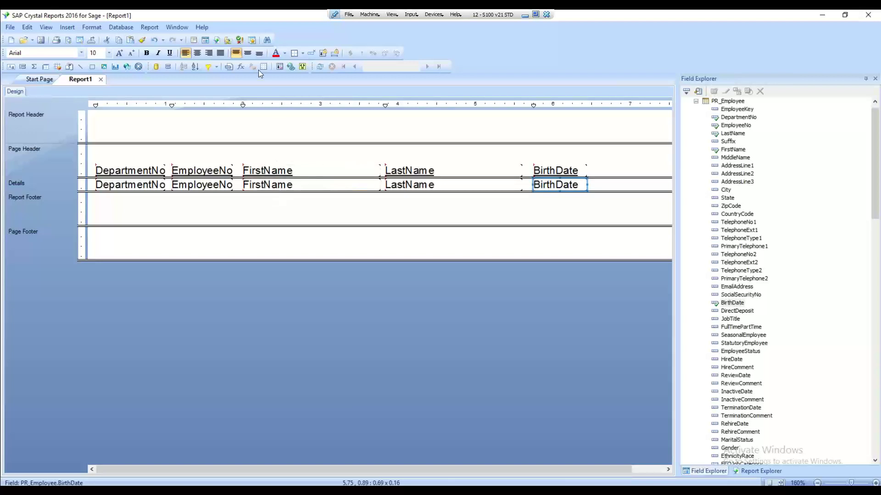
Refresh the report to preview its 19 PR_Employee records
left_click(320, 68)
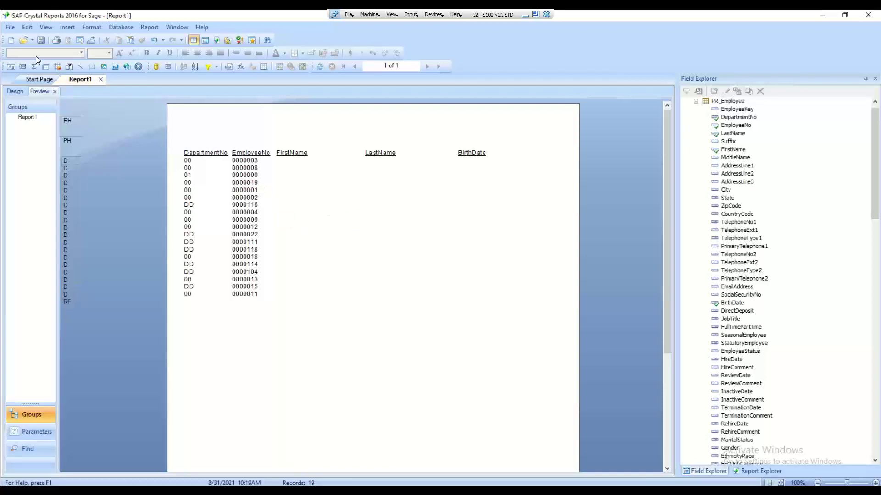
left_click(9, 27)
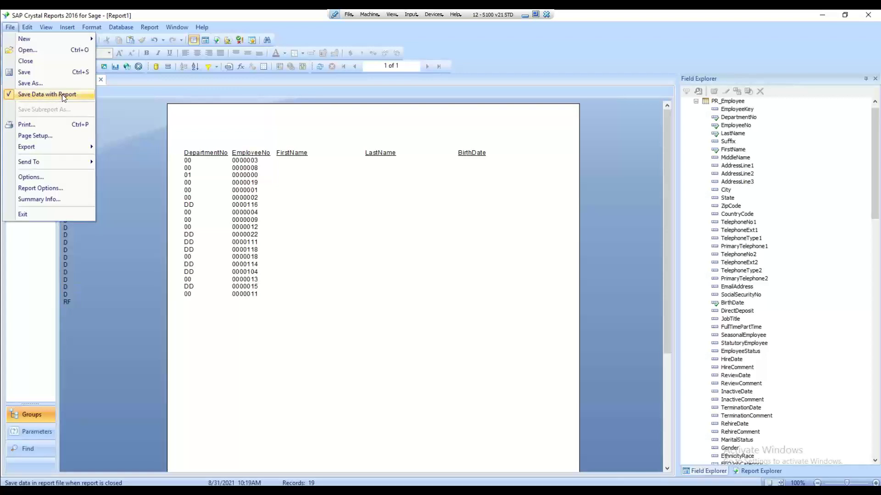
Turn off saving data with the report and pick the Reports folder in Save As
left_click(8, 95)
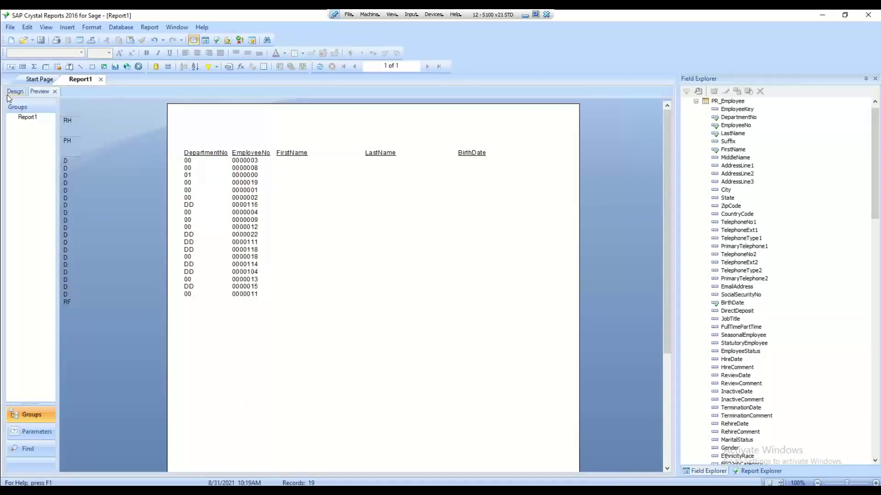
left_click(9, 28)
left_click(30, 83)
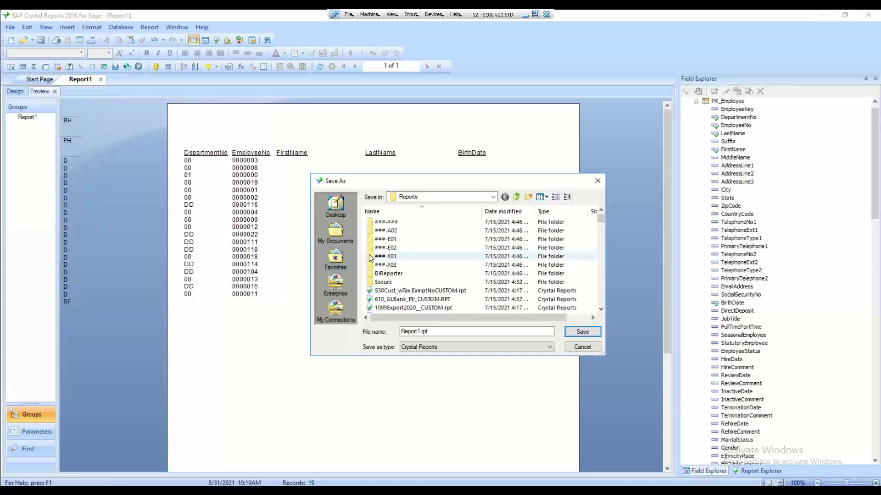
left_click(493, 197)
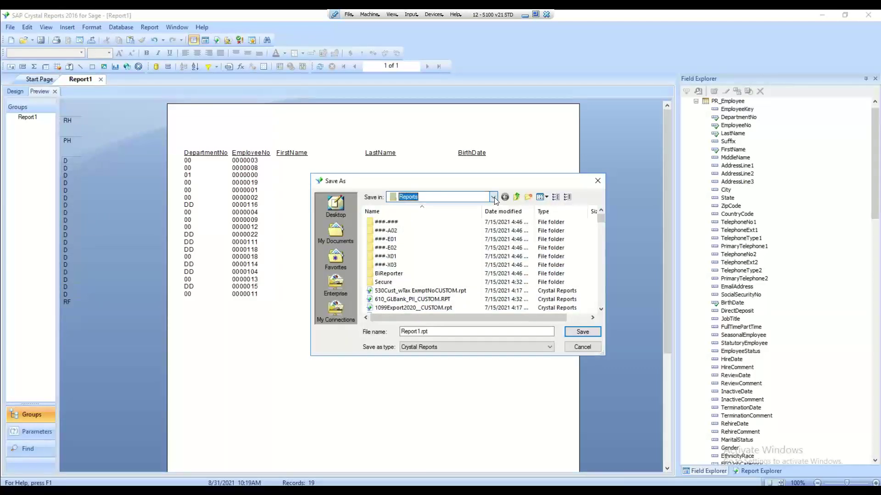
left_click(493, 197)
left_click(493, 198)
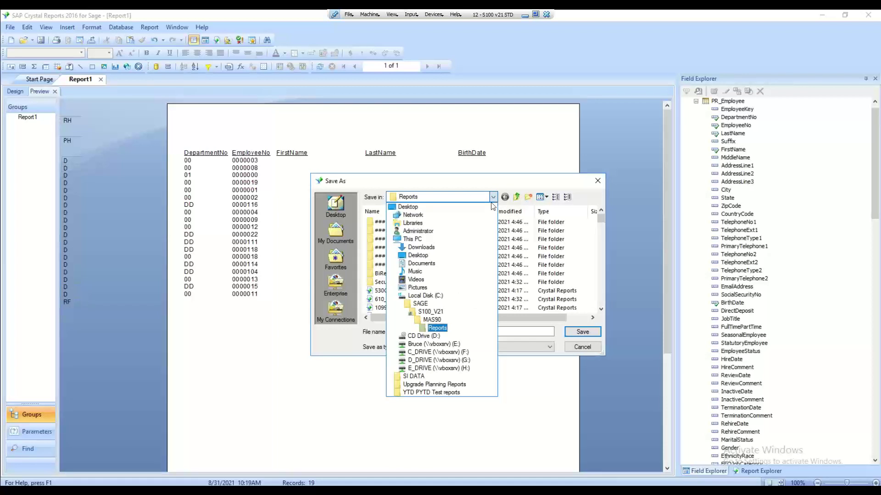
left_click(439, 329)
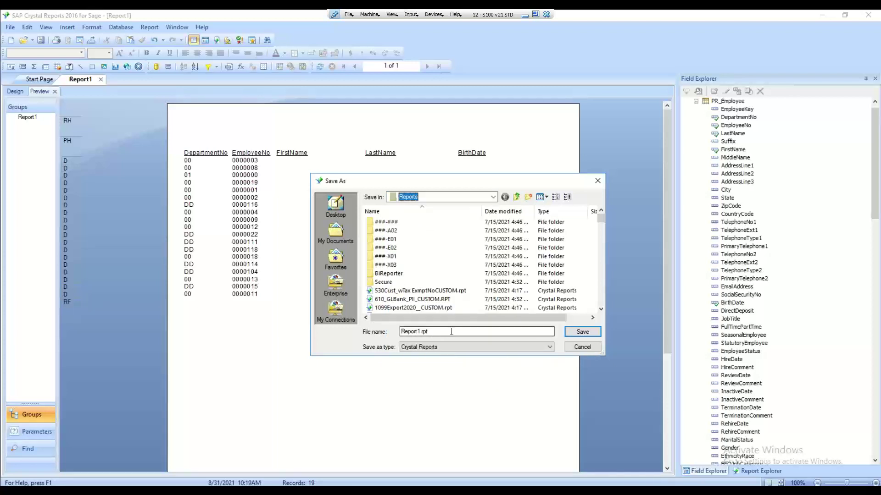
Save the report as BDAY1_CUSTOM.rpt, then close it and the Start Page
left_click(451, 332)
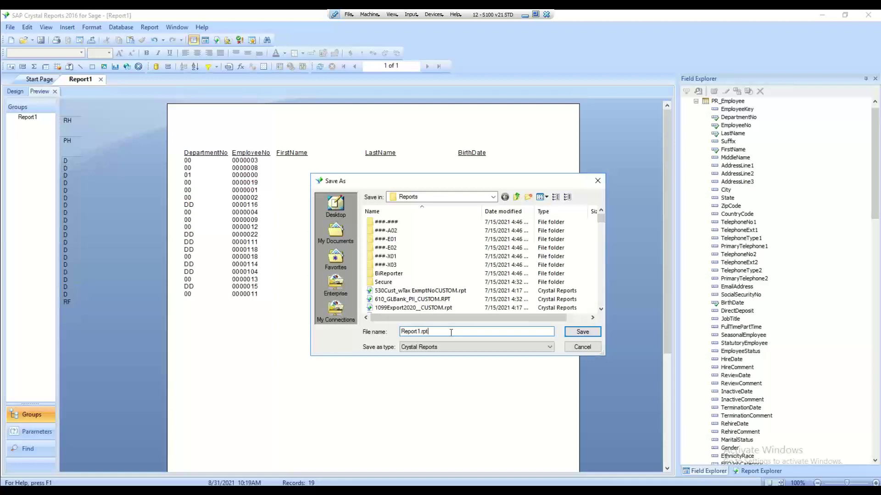
key("Left")
key("Left")
key("Left")
key("Left")
key("BackSpace")
key("BackSpace")
key("BackSpace")
key("BackSpace")
key("BackSpace")
key("BackSpace")
key("BackSpace")
type("BDAY1_CUSTOM")
left_click(582, 332)
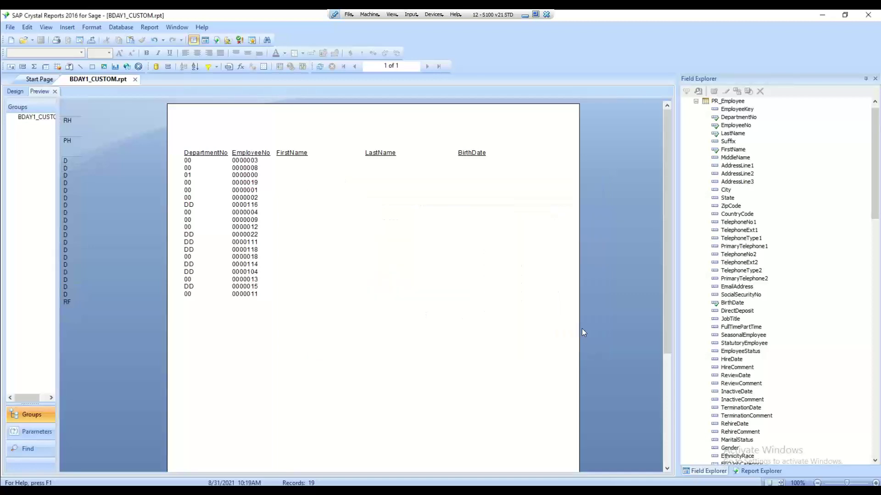
left_click(135, 79)
left_click(66, 79)
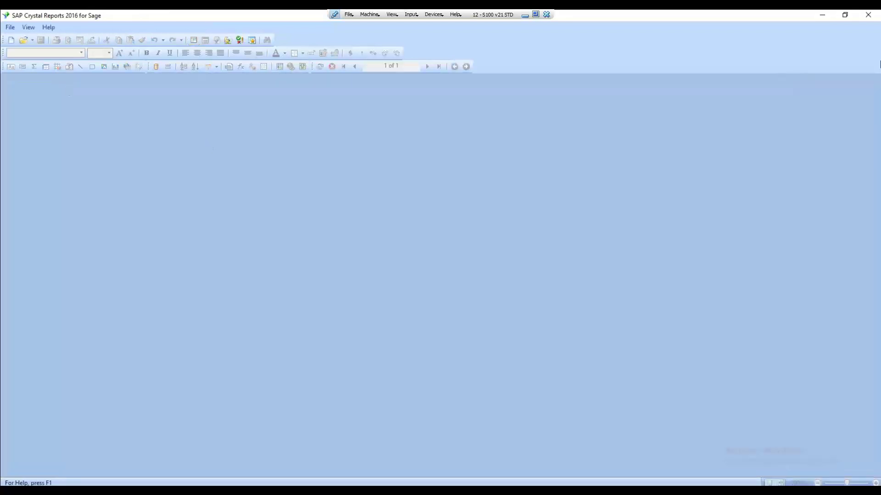
Exit Crystal Reports and open Report Manager from Library Master's Setup tasks
left_click(871, 16)
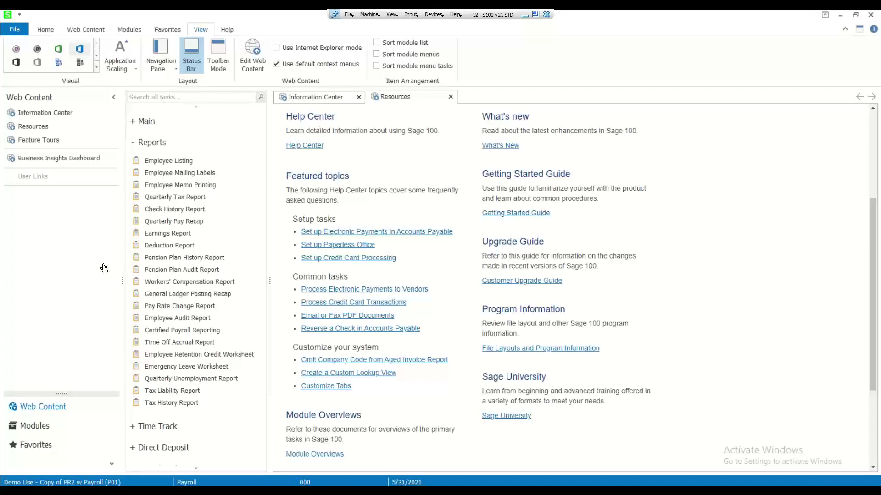
left_click(33, 430)
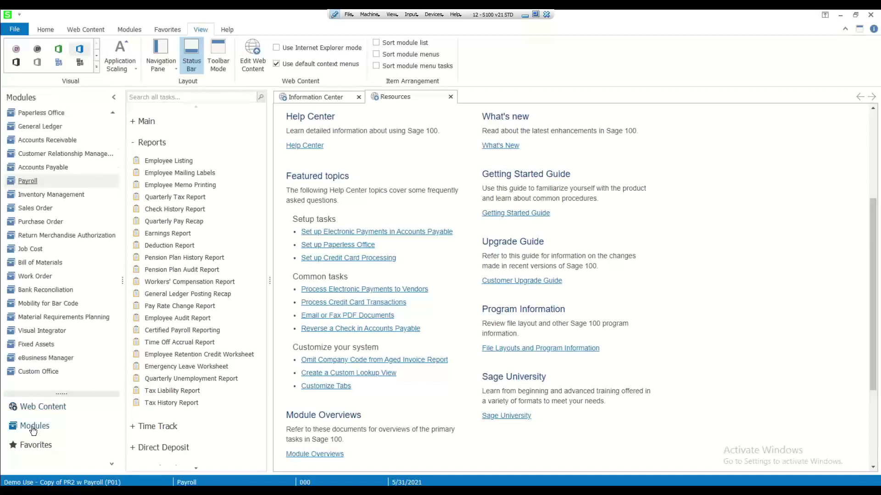
scroll(43, 121, "up", 3)
left_click(41, 114)
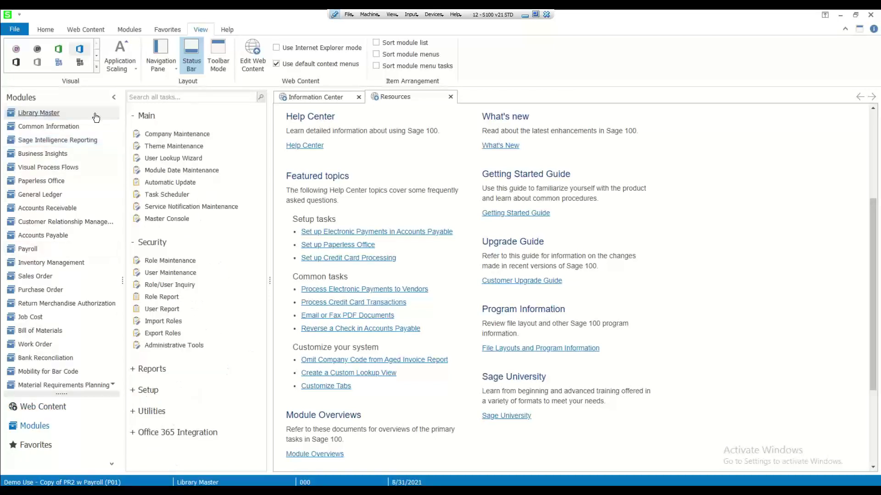
left_click(146, 117)
left_click(153, 137)
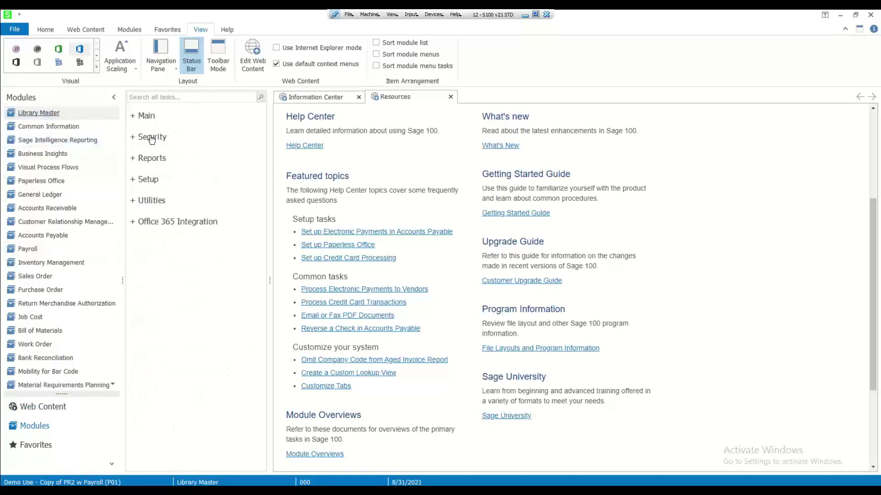
left_click(147, 182)
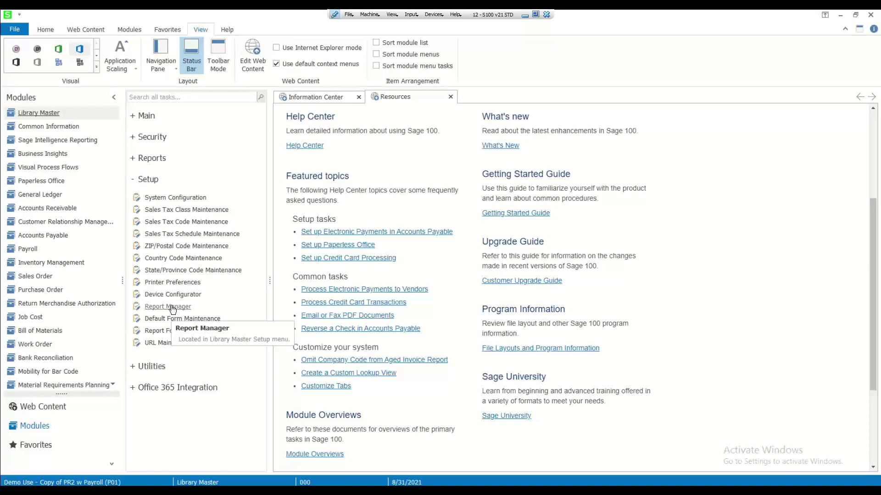
left_click(173, 308)
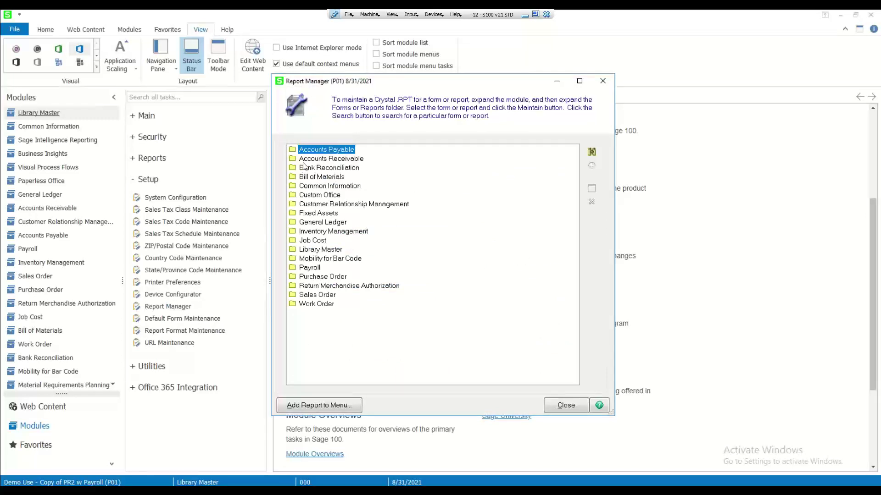
Start the Add Report to Menu wizard for the Payroll module and browse for the report file
left_click(324, 406)
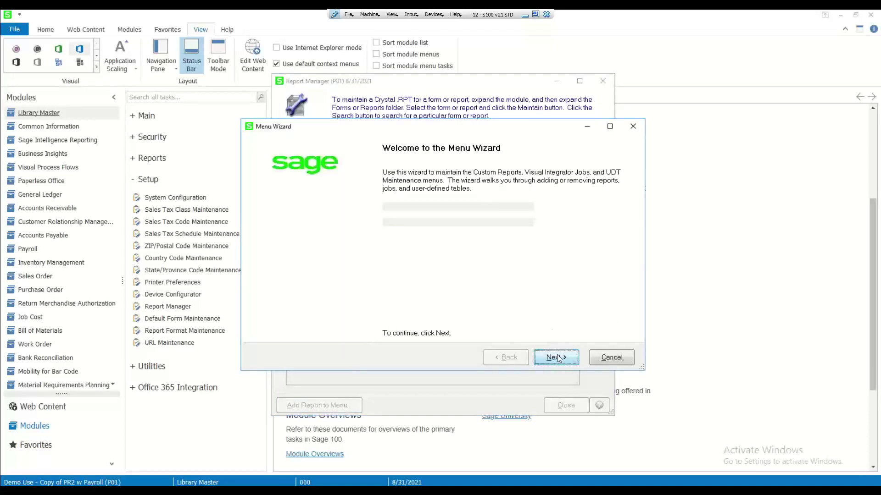
left_click(556, 357)
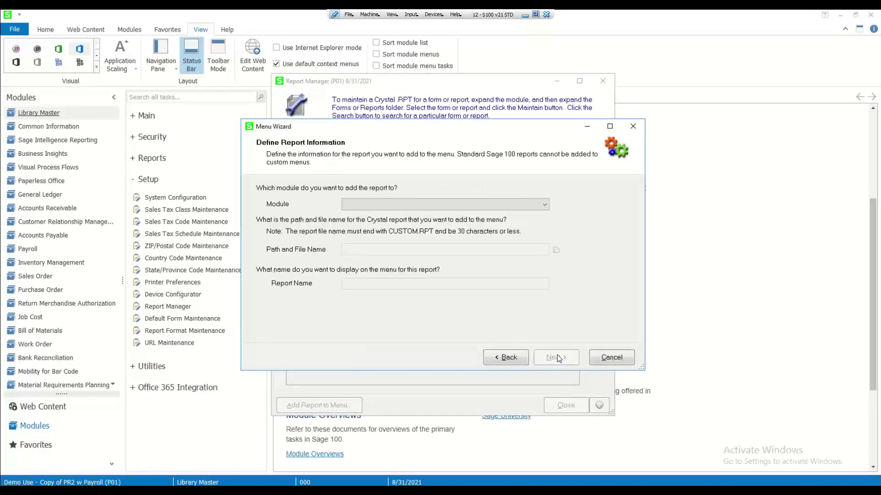
left_click(382, 208)
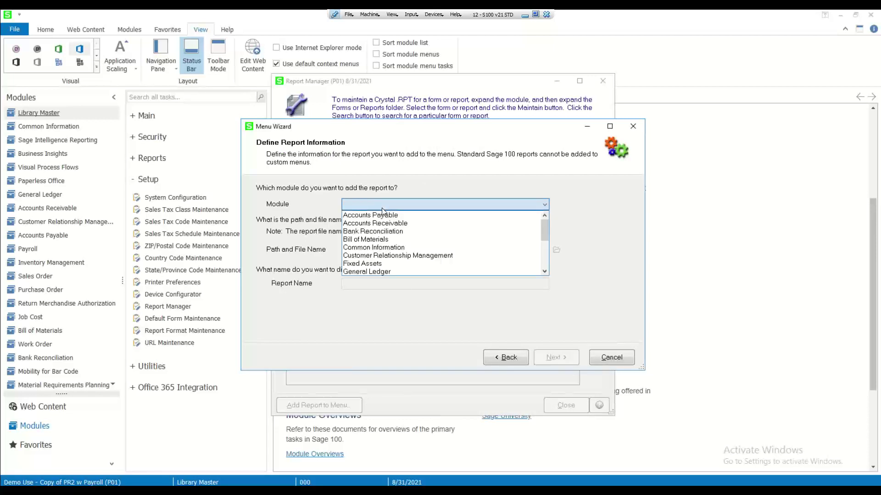
scroll(382, 211, "down", 2)
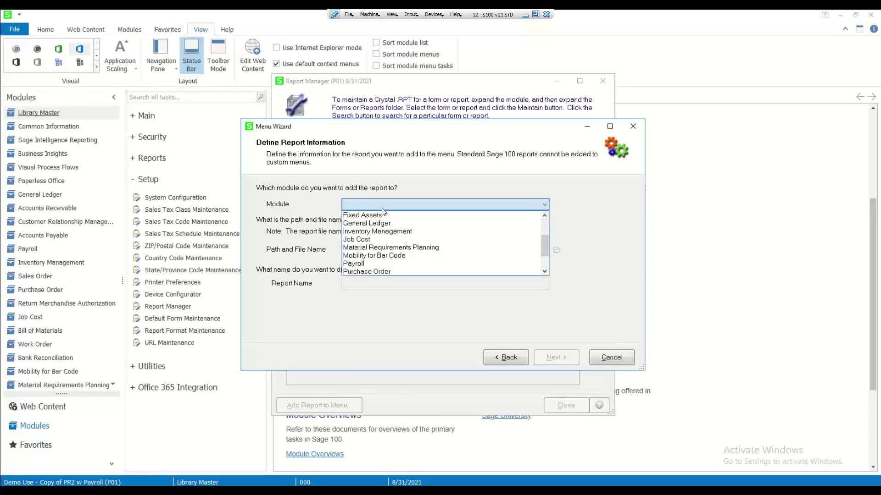
left_click(362, 263)
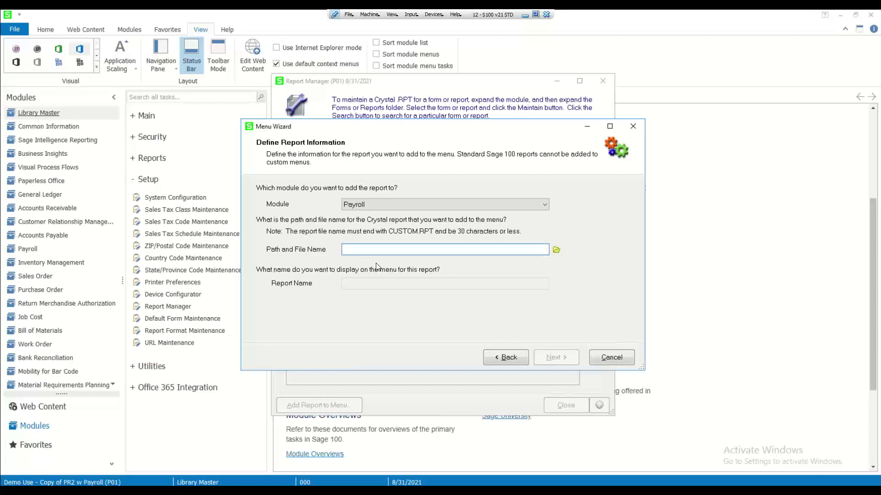
left_click(354, 253)
left_click(556, 250)
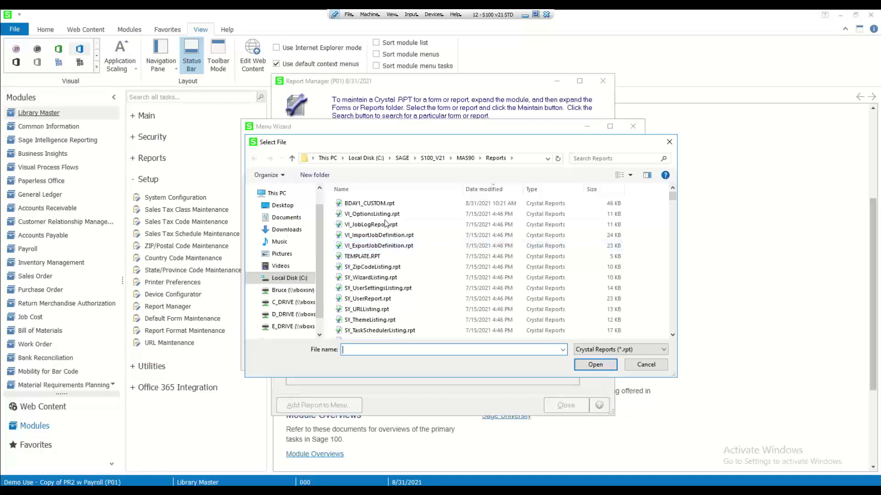
Choose BDAY1_CUSTOM.rpt as the report file and name the menu entry 'B-DAY 1'
left_click(375, 204)
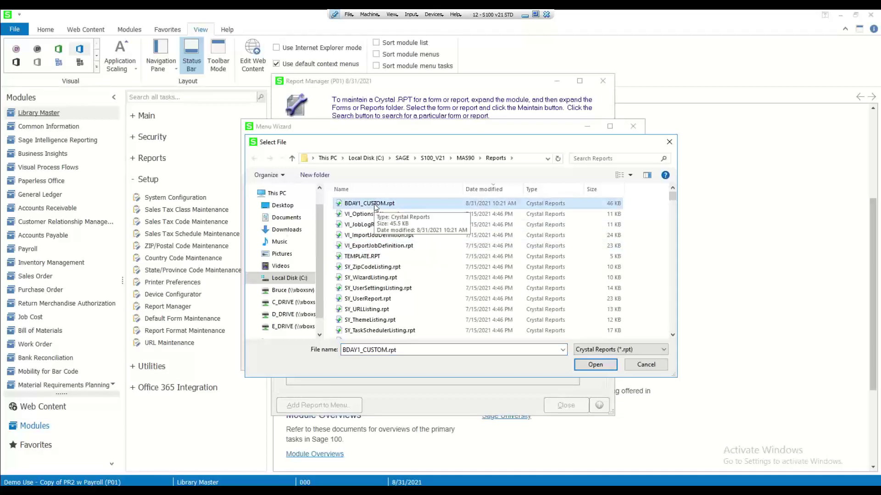
left_click(594, 365)
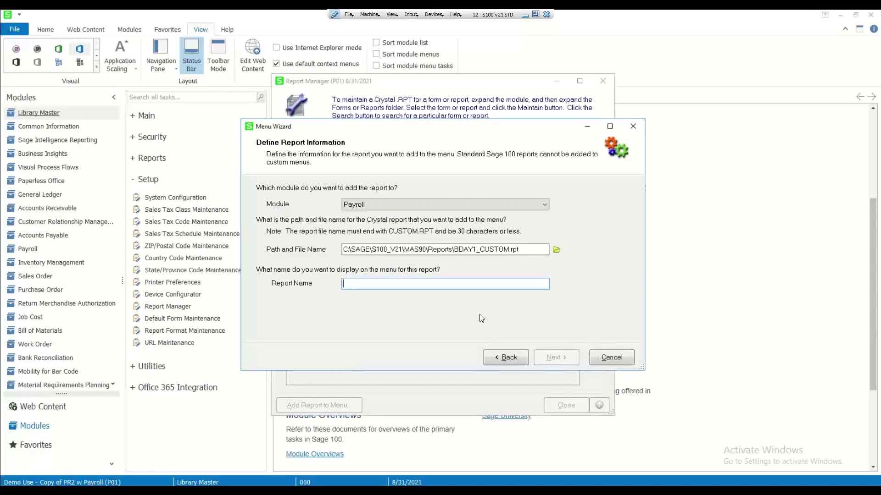
type("B-DAY 1")
key("Tab")
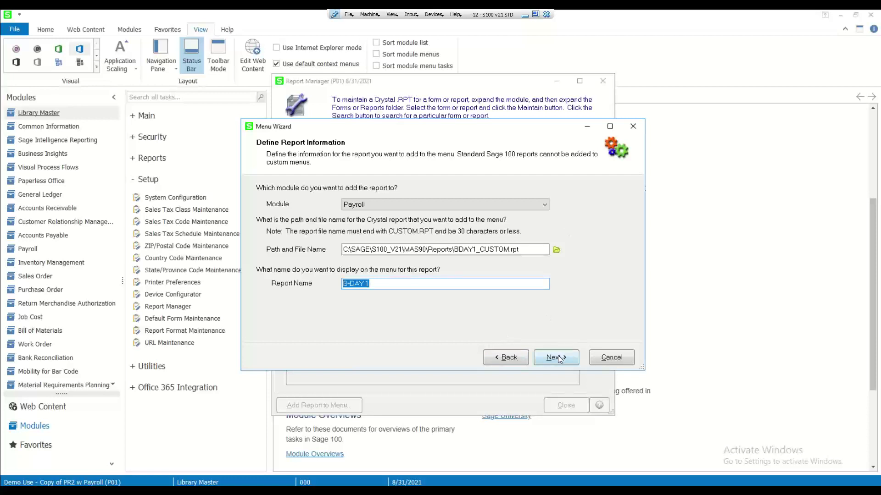
left_click(558, 357)
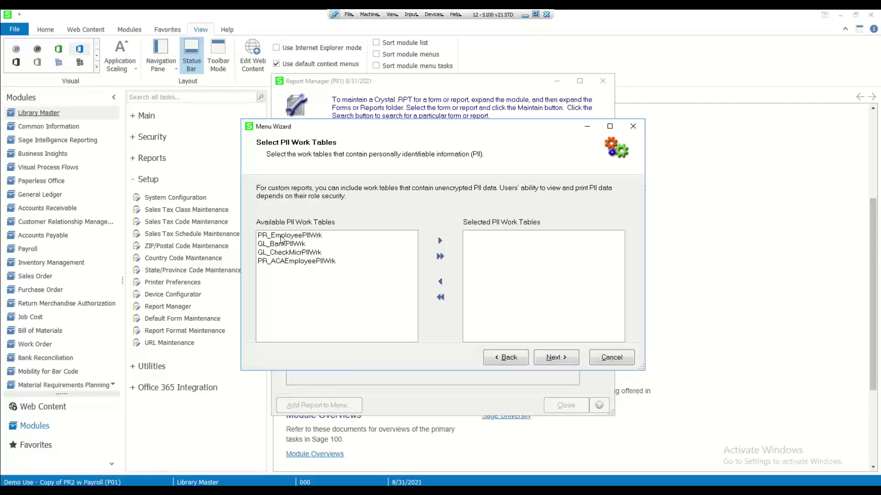
Add PR_EmployeePIIWrk to the selected PII work tables
left_click(281, 236)
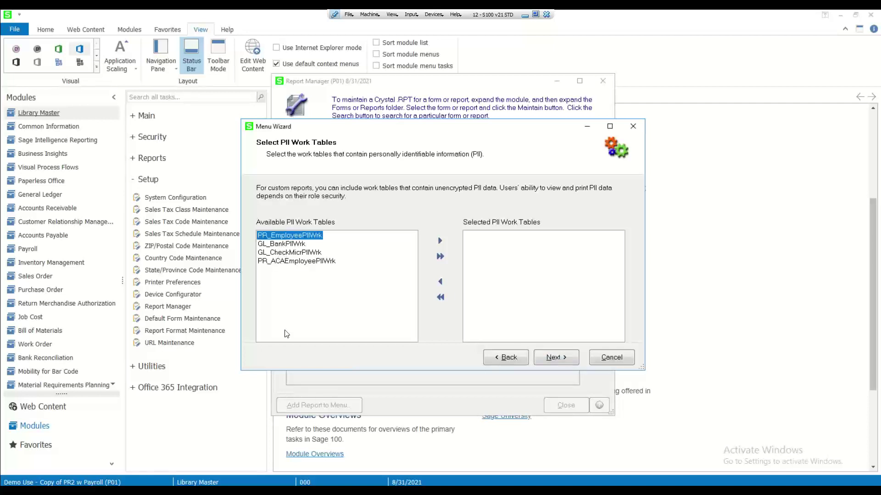
left_click(440, 242)
left_click(508, 236)
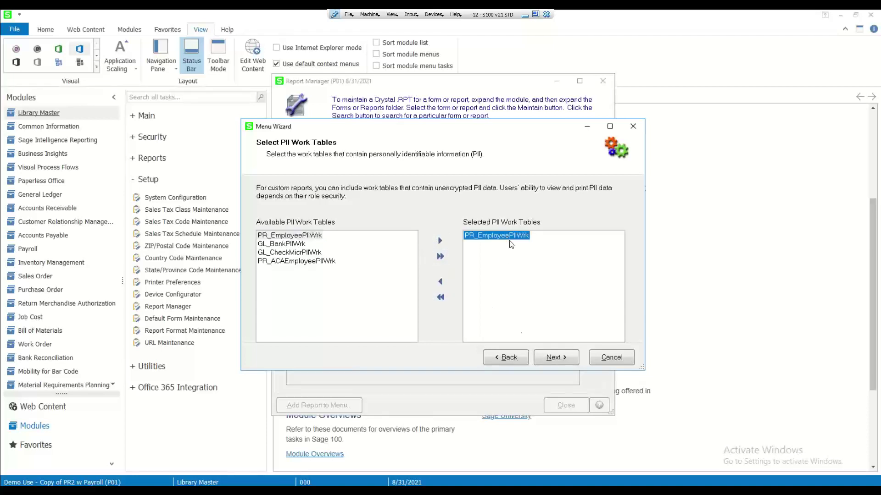
left_click(556, 358)
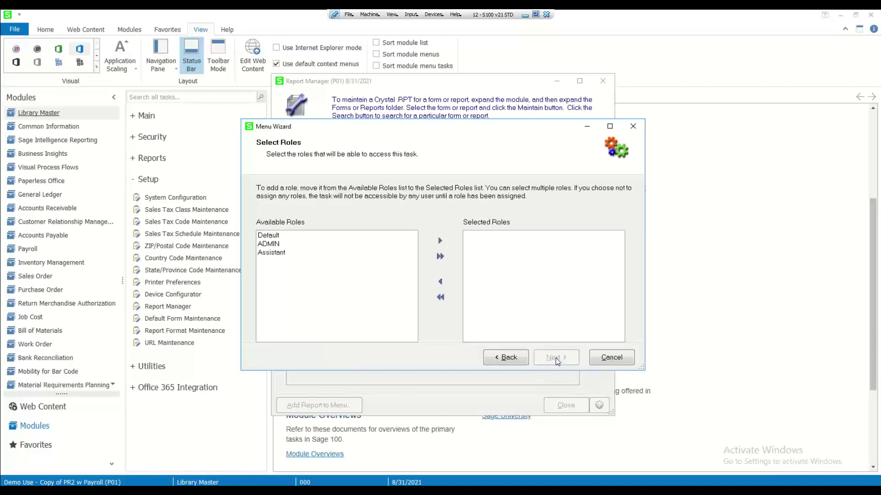
Give the ADMIN role access to the report and finish the wizard
left_click(275, 245)
left_click(439, 244)
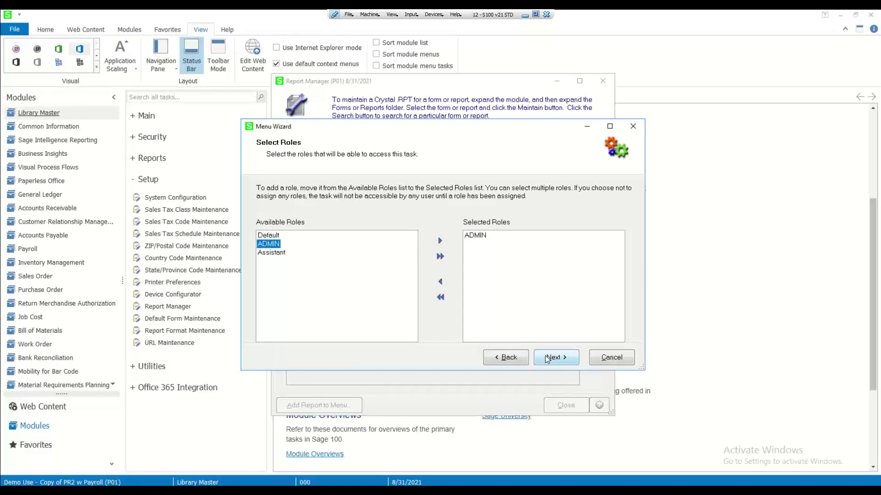
left_click(547, 358)
left_click(547, 358)
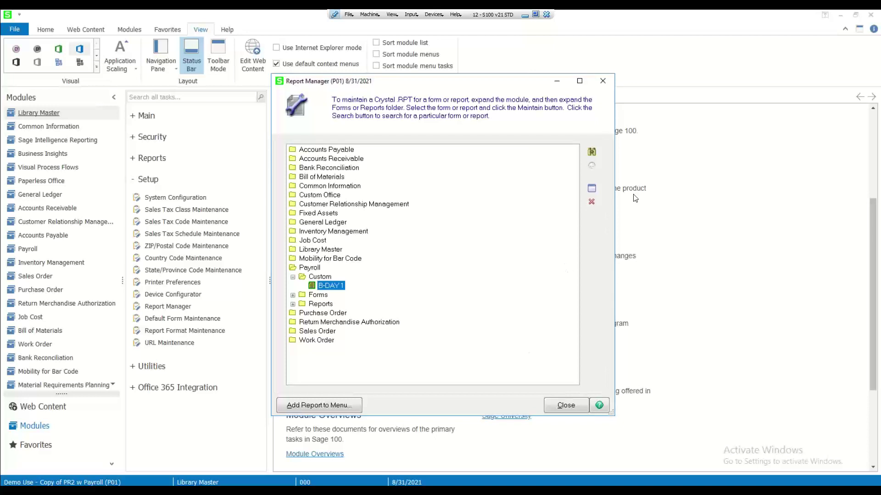
Open B-DAY 1 from Payroll > Custom in Crystal Reports using Maintain
left_click(592, 189)
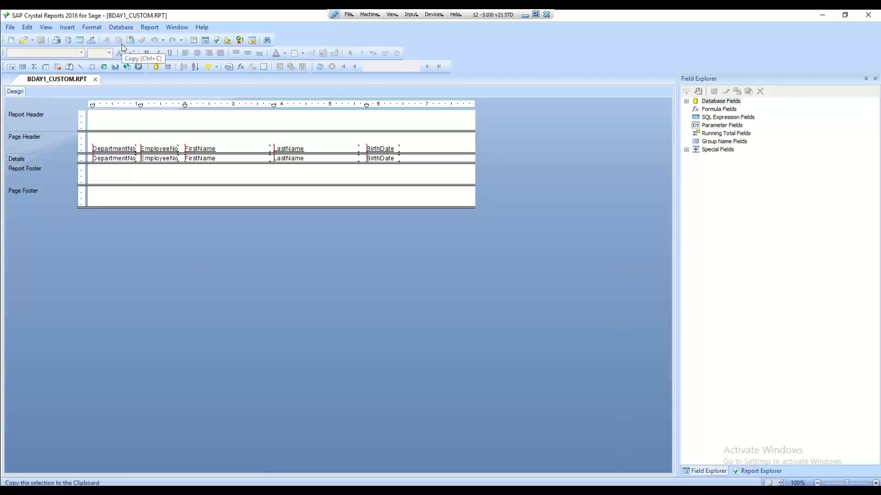
In Database Expert, link PR_Employee to PR_EmployeePIIWrk on EmployeeKey and apply it
left_click(123, 27)
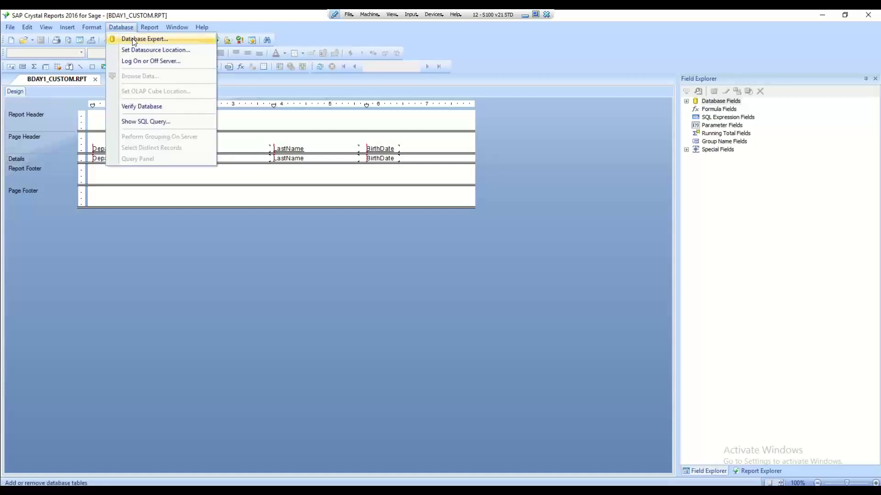
left_click(133, 40)
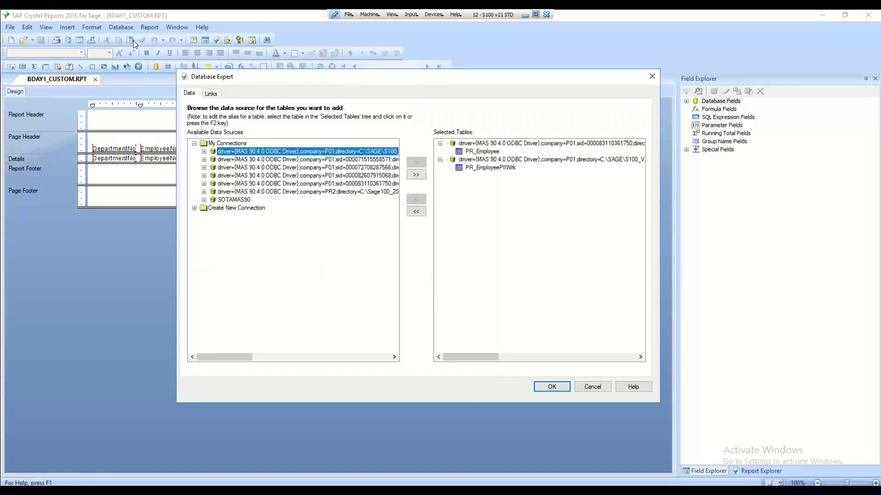
left_click(212, 95)
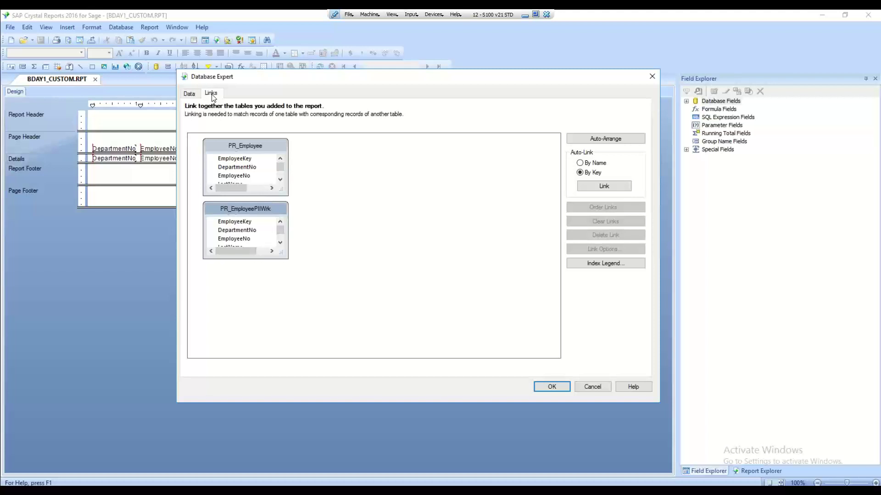
left_click_drag(234, 209, 418, 162)
left_click_drag(284, 192, 345, 310)
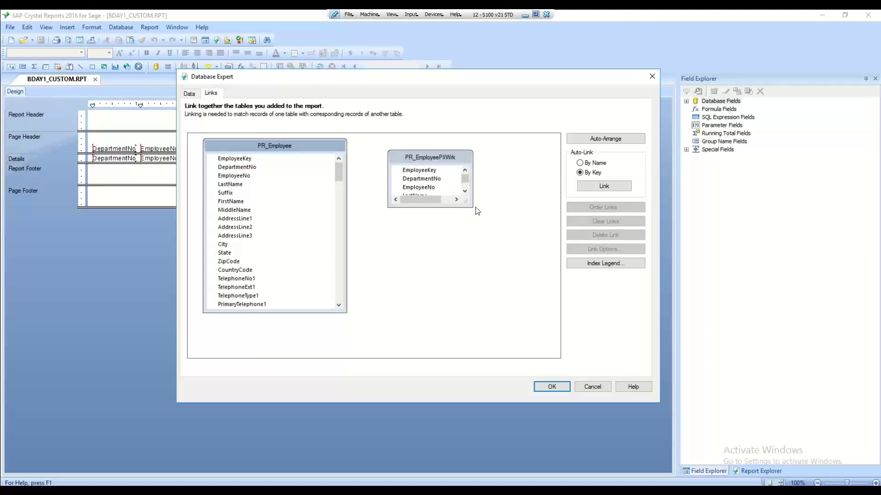
left_click_drag(471, 208, 506, 315)
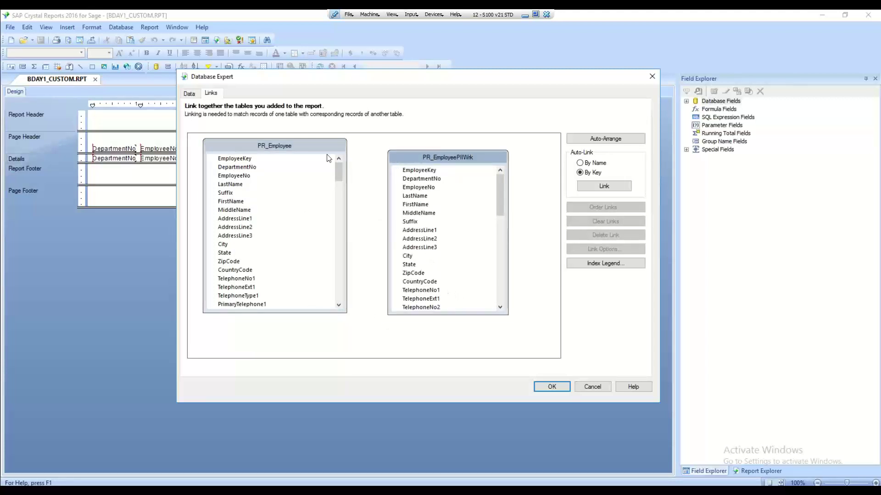
left_click_drag(248, 161, 400, 173)
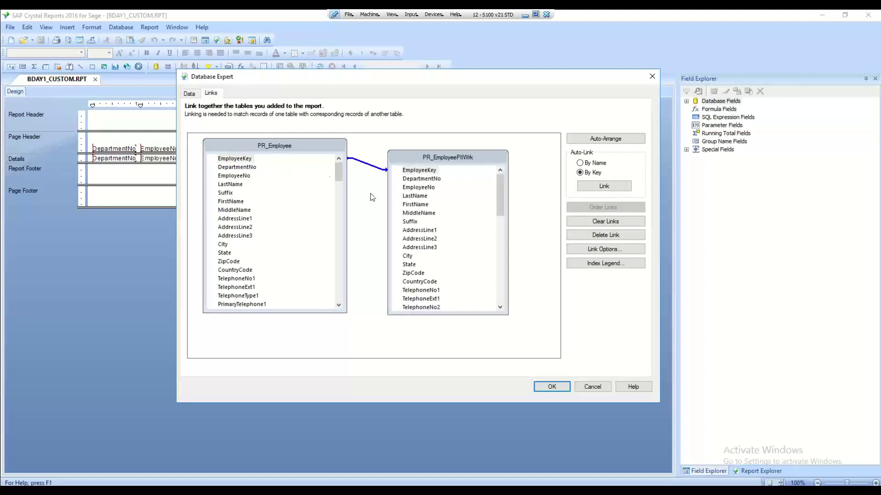
left_click(549, 388)
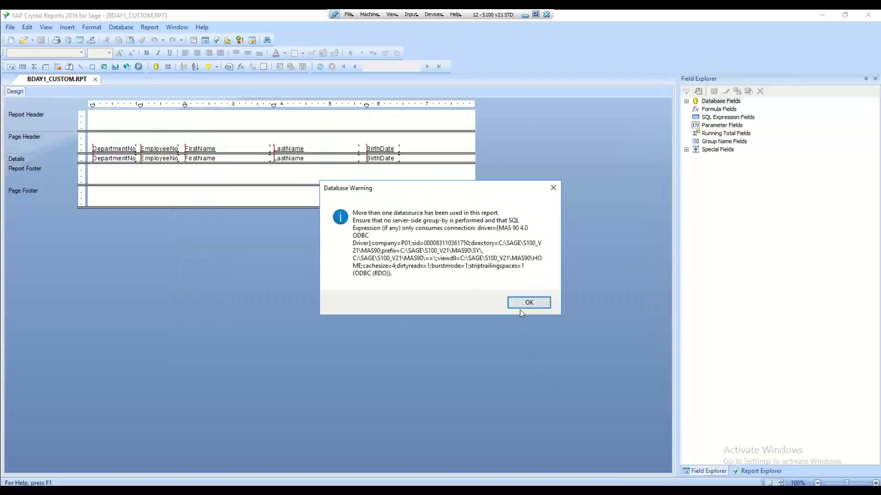
Dismiss the warning and swap the Details FirstName field for PR_EmployeePIIWrk's FirstName
left_click(524, 303)
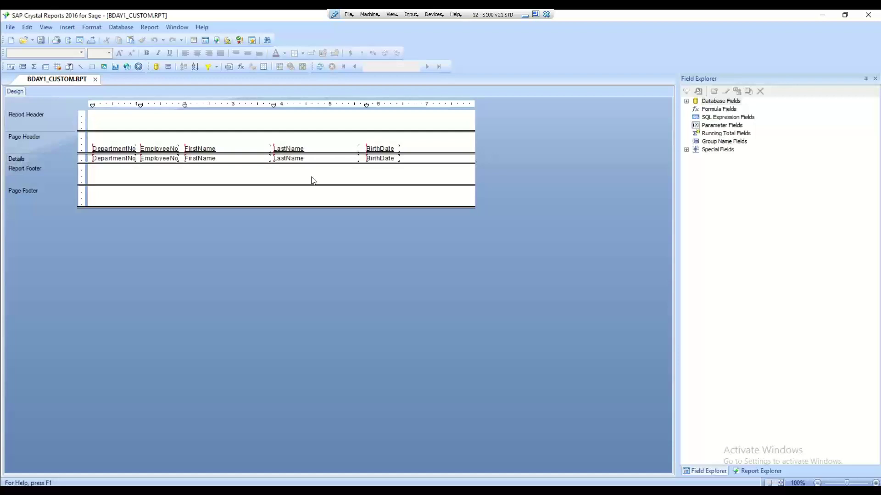
left_click(687, 101)
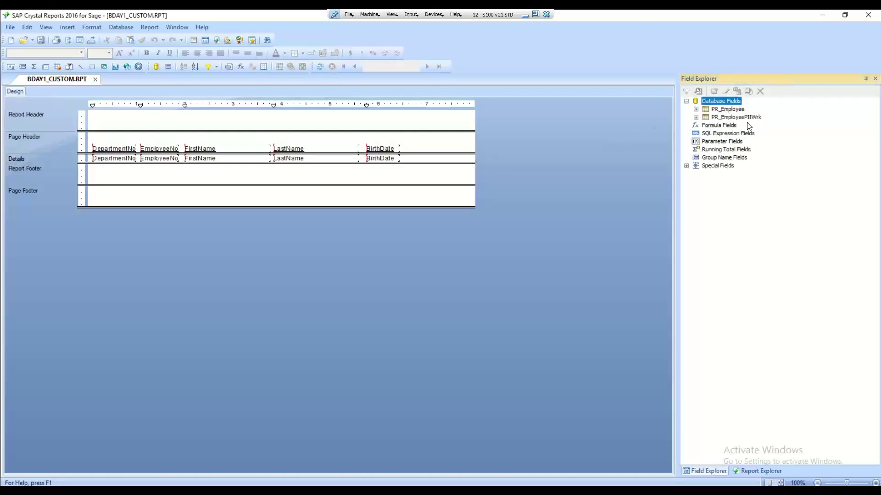
left_click(696, 118)
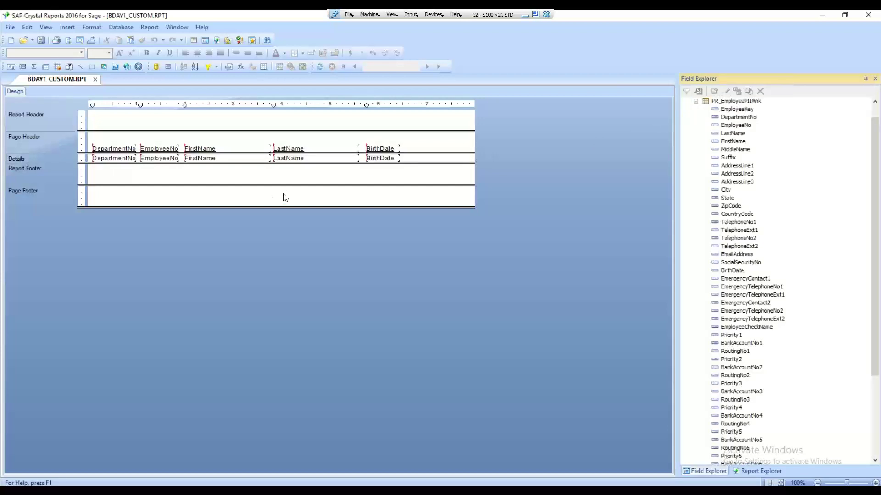
left_click(207, 159)
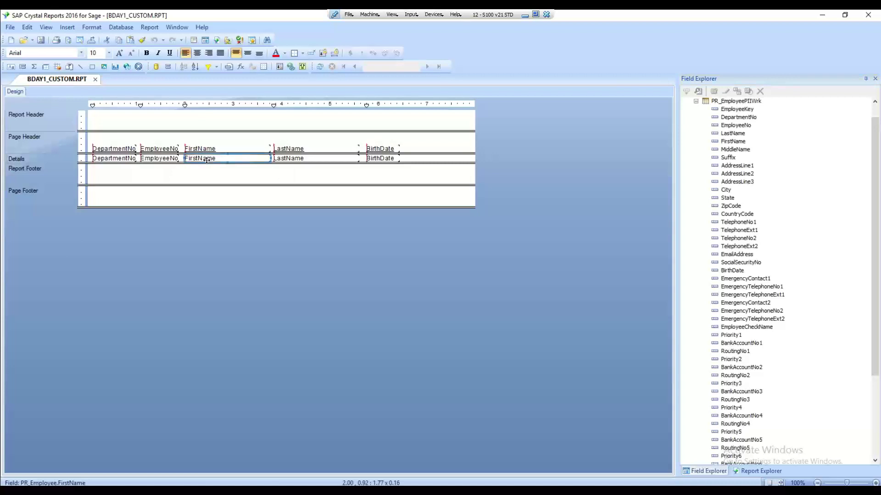
key("Delete")
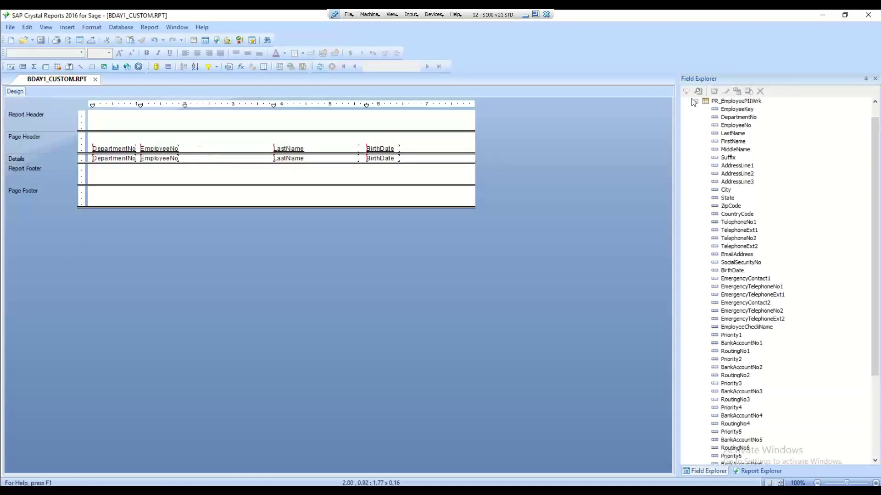
left_click_drag(733, 141, 185, 155)
Swap LastName and BirthDate for the PR_EmployeePIIWrk versions and close Crystal Reports
left_click(308, 157)
key("Delete")
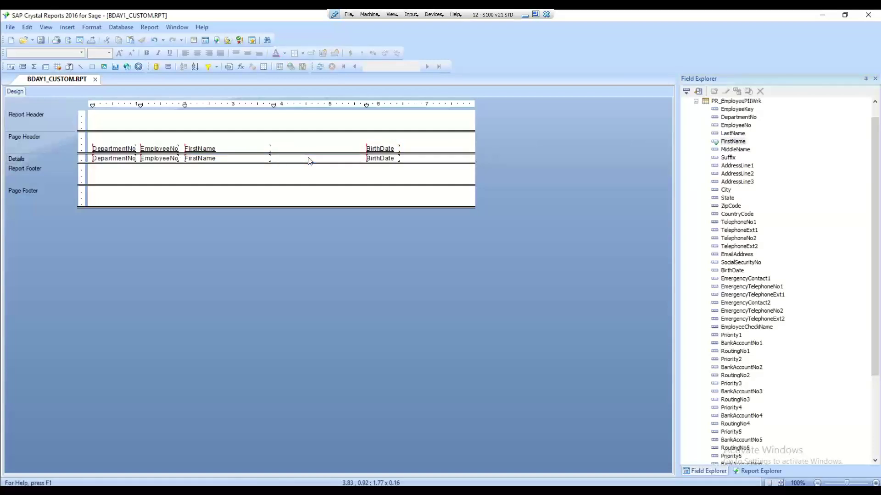
left_click_drag(732, 134, 275, 158)
left_click(386, 159)
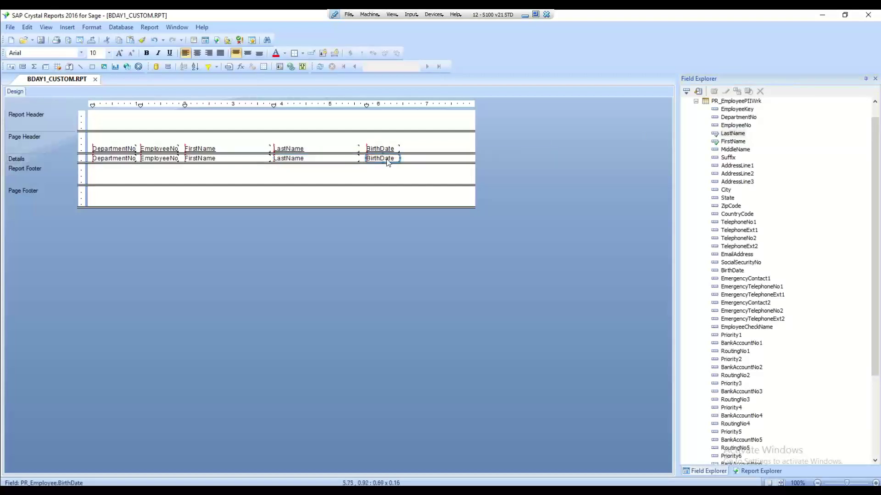
key("Delete")
left_click_drag(732, 270, 371, 159)
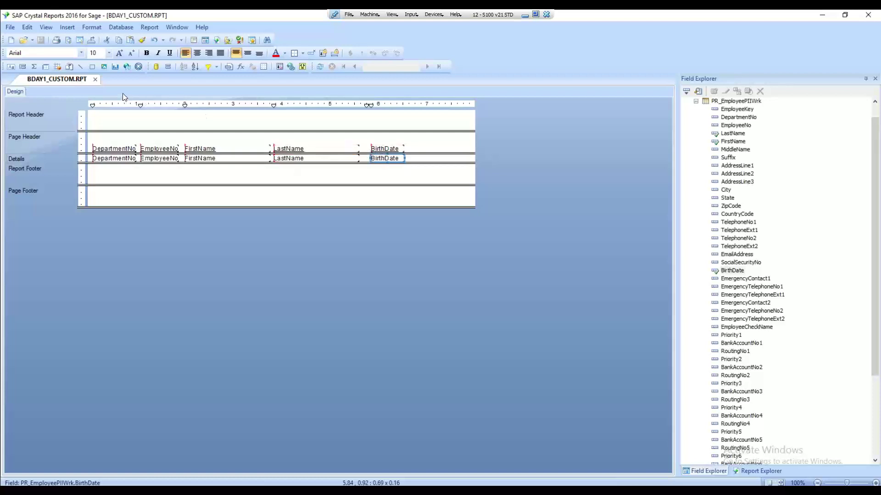
left_click(867, 15)
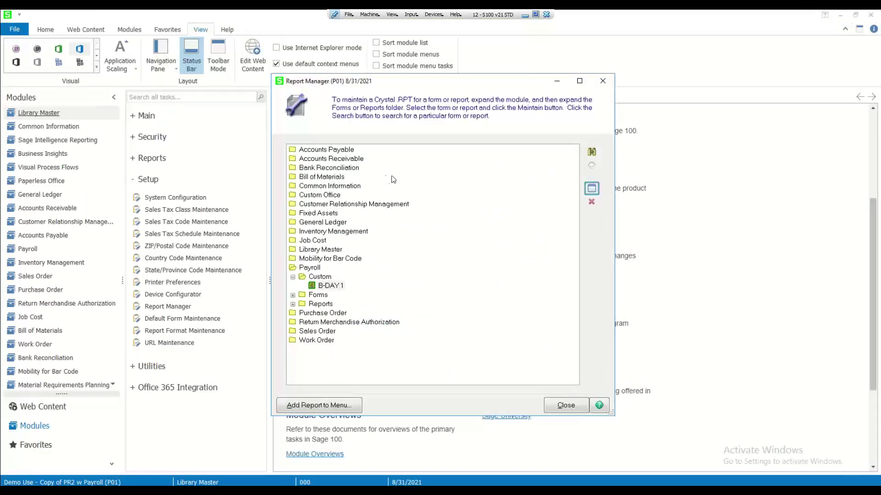
Close Report Manager and show Payroll's task groups with Main collapsed
left_click(603, 82)
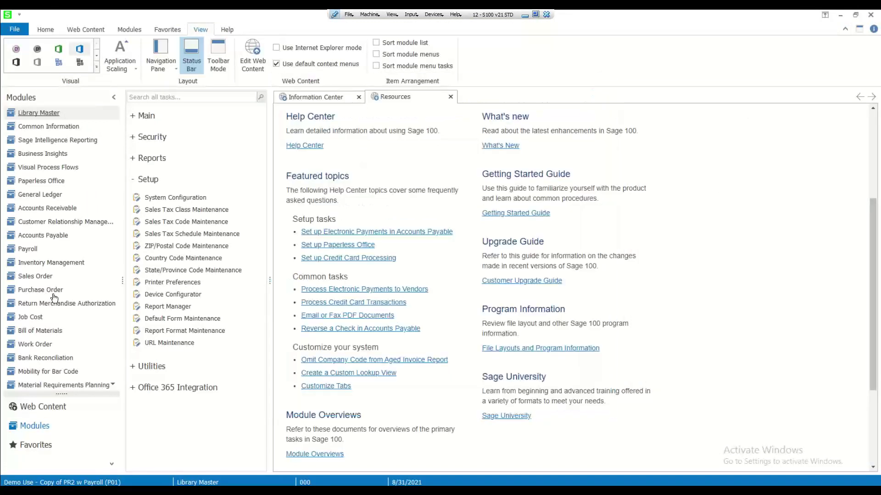
left_click(20, 249)
left_click(143, 123)
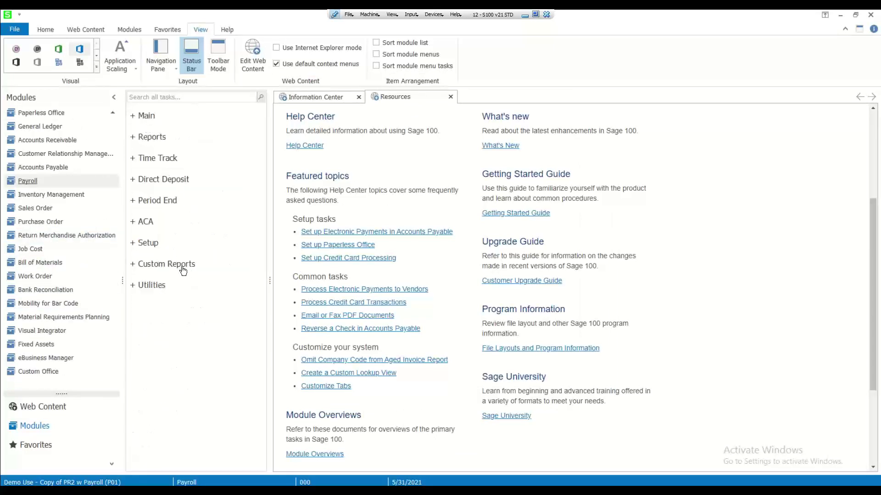
Launch the B-DAY 1 report from Payroll Custom Reports and preview it on screen
left_click(183, 270)
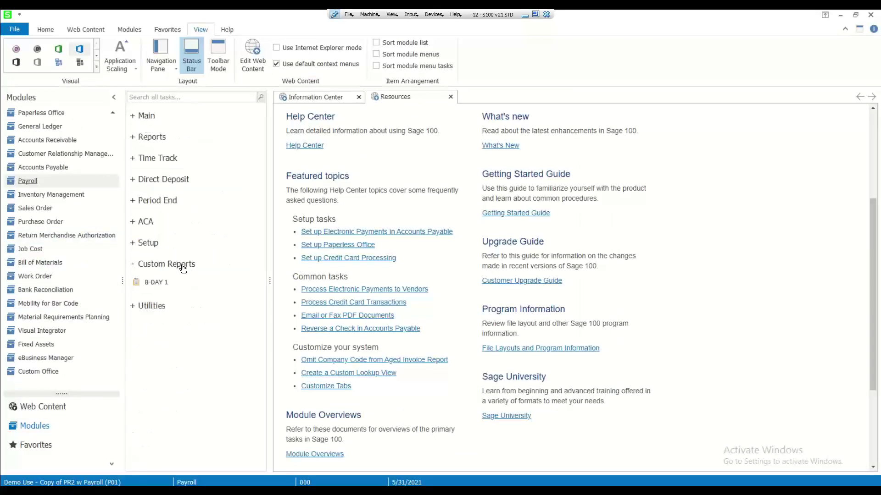
double_click(147, 282)
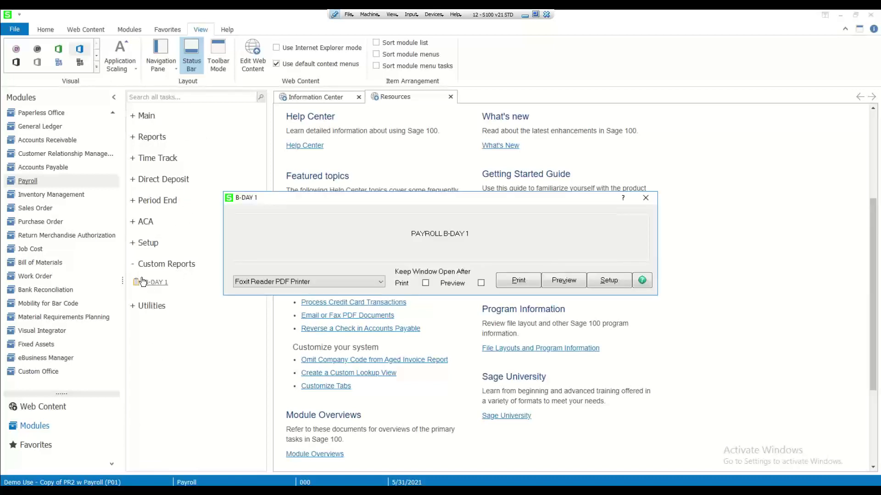
left_click(557, 280)
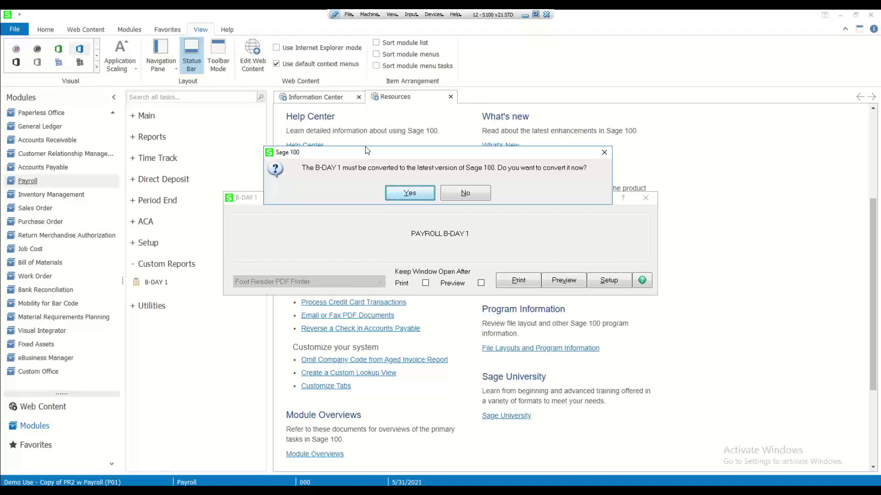
Convert B-DAY 1 to the current version, check the employee birth-date preview, close it, and minimize Sage 100
left_click(403, 196)
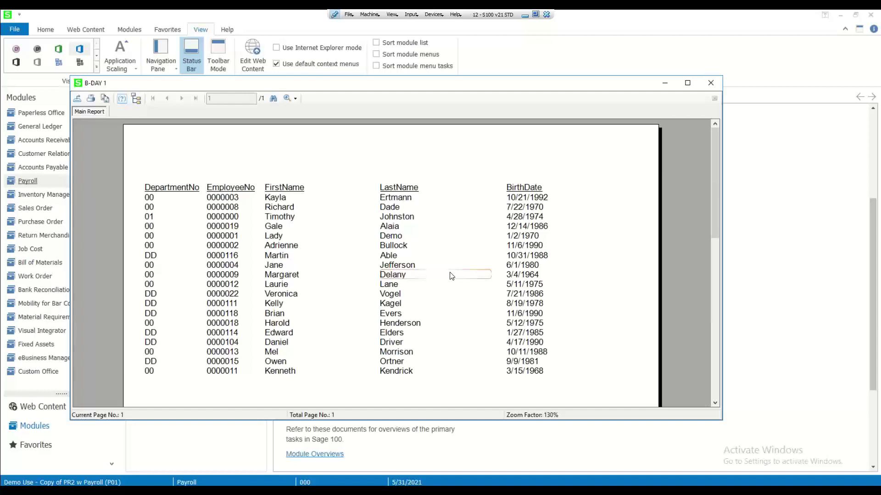
left_click(434, 256)
left_click(710, 85)
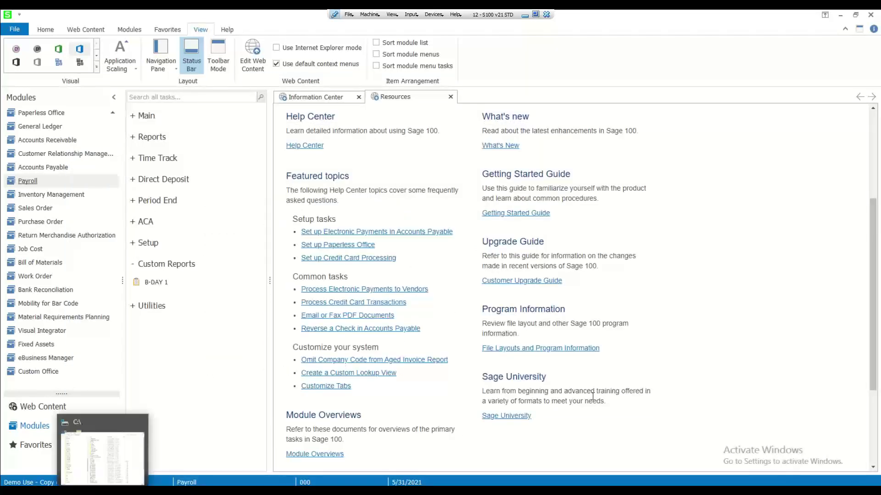
left_click(840, 15)
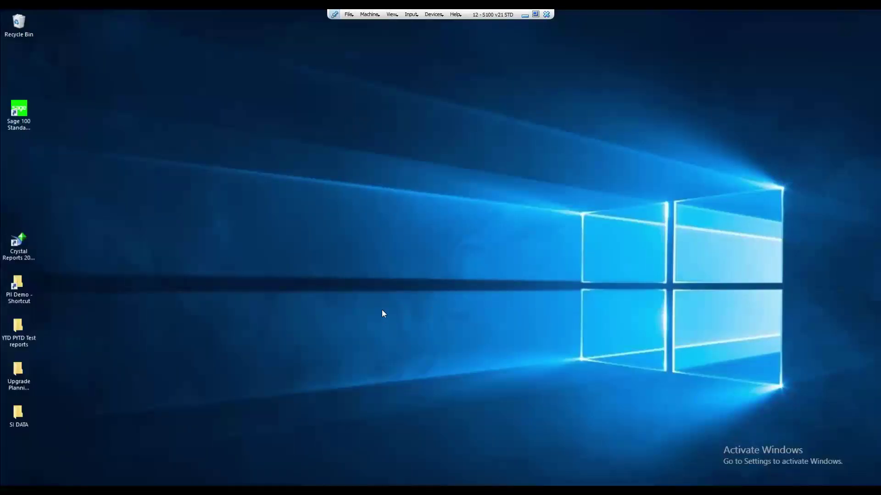
Start a new blank Crystal Reports report and sign on to SOTAMAS90 for the Demo Use - Copy of PR2 w Payroll (P01) company
double_click(18, 243)
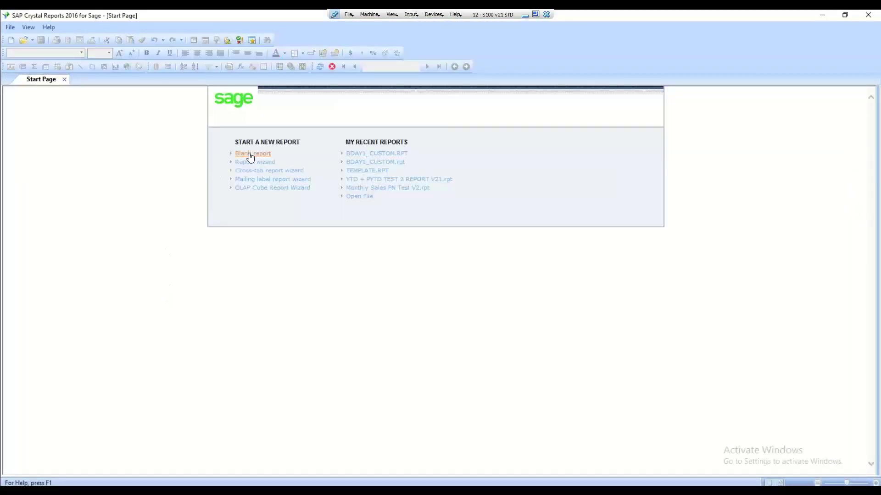
left_click(250, 155)
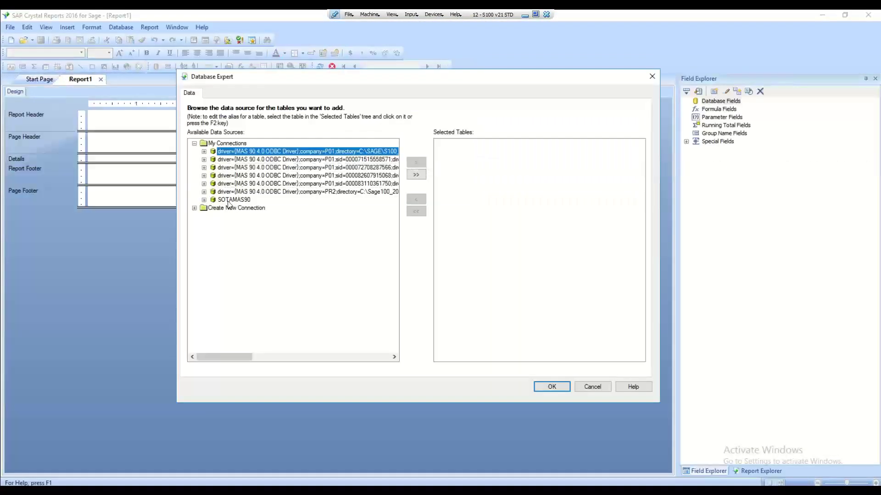
left_click(225, 201)
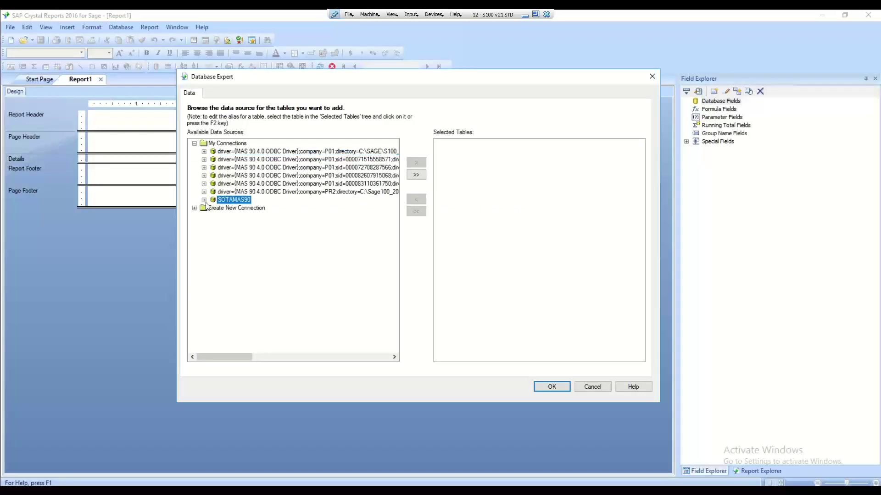
left_click(204, 200)
left_click(429, 243)
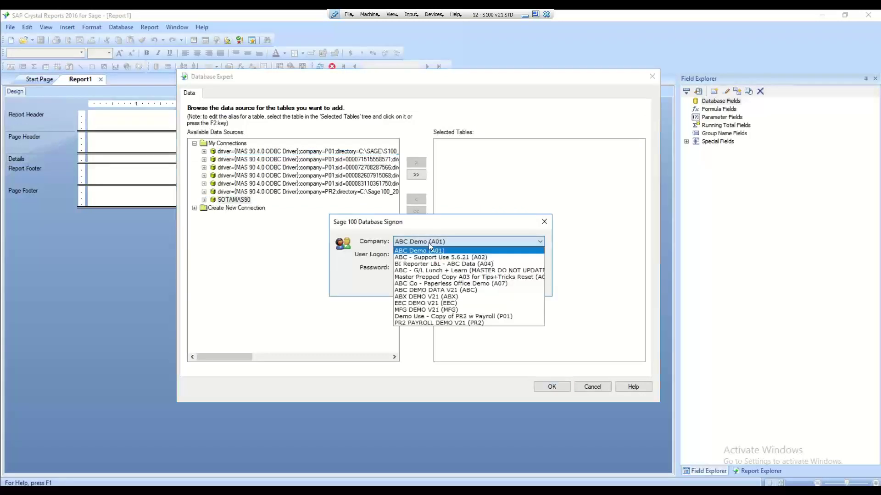
left_click(431, 316)
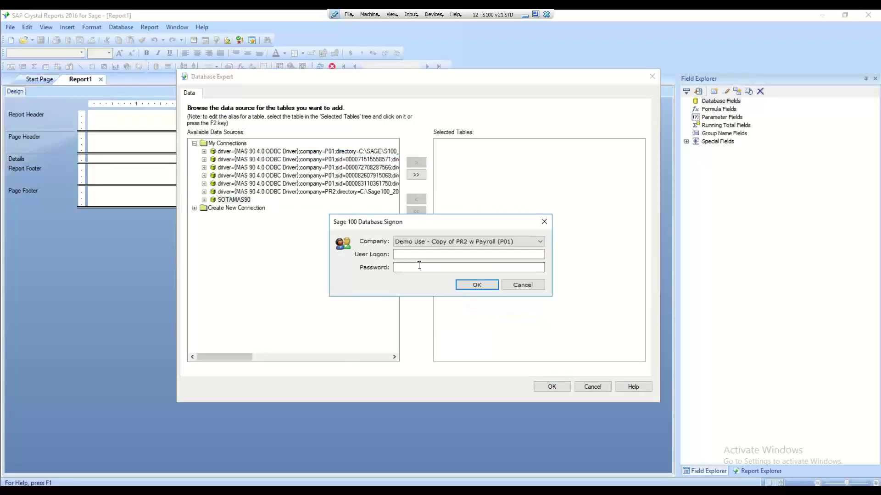
left_click(402, 255)
type("all")
left_click(476, 285)
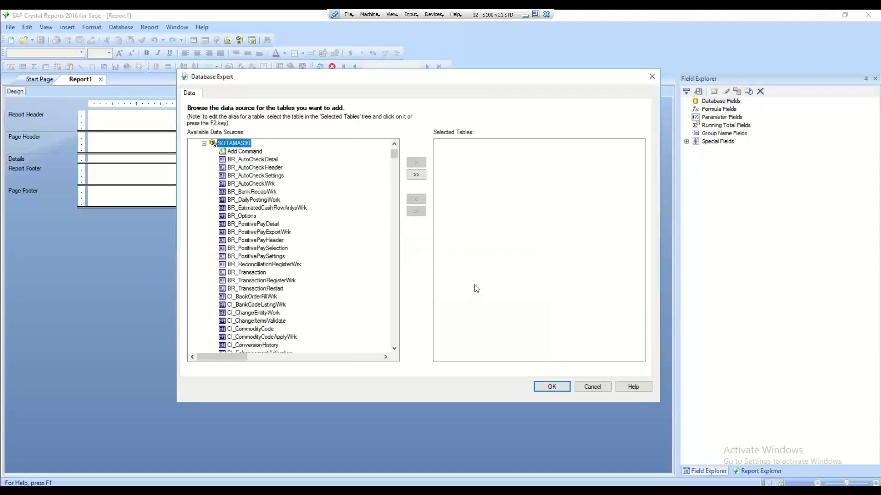
Add the PR_EmployeePIIWrk table to the report's selected tables and confirm
left_click_drag(393, 155, 397, 231)
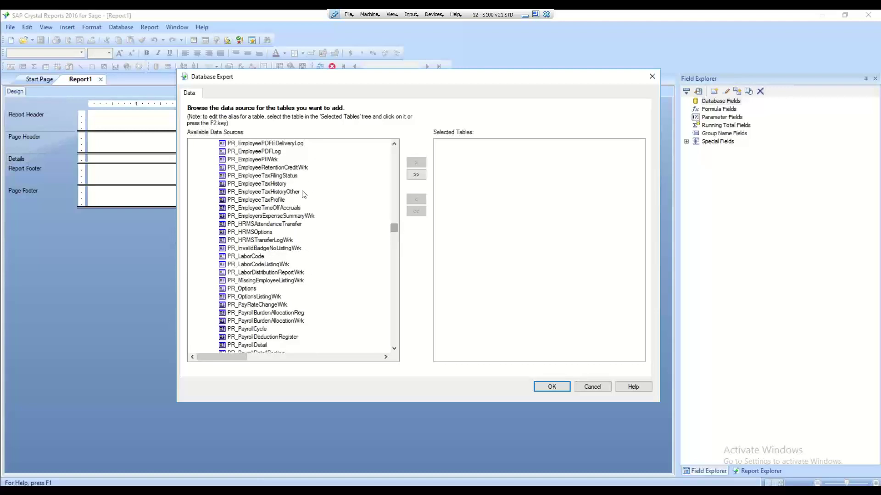
left_click(270, 161)
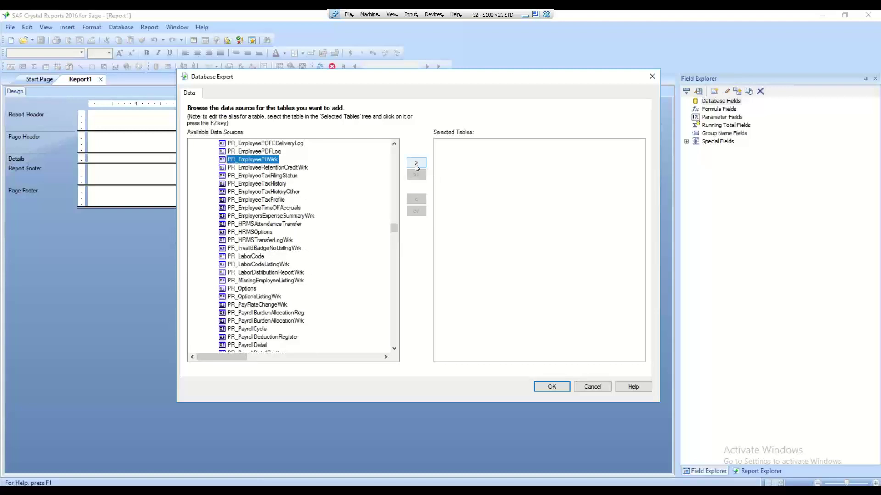
left_click(415, 164)
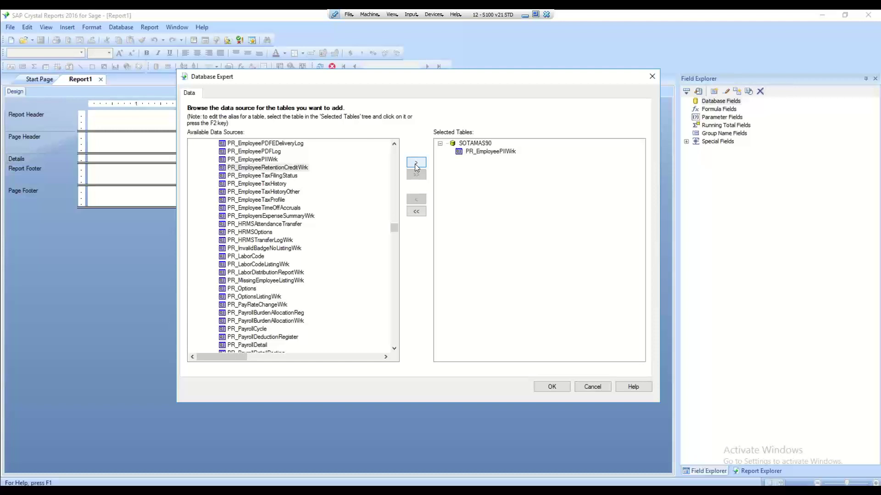
left_click(555, 388)
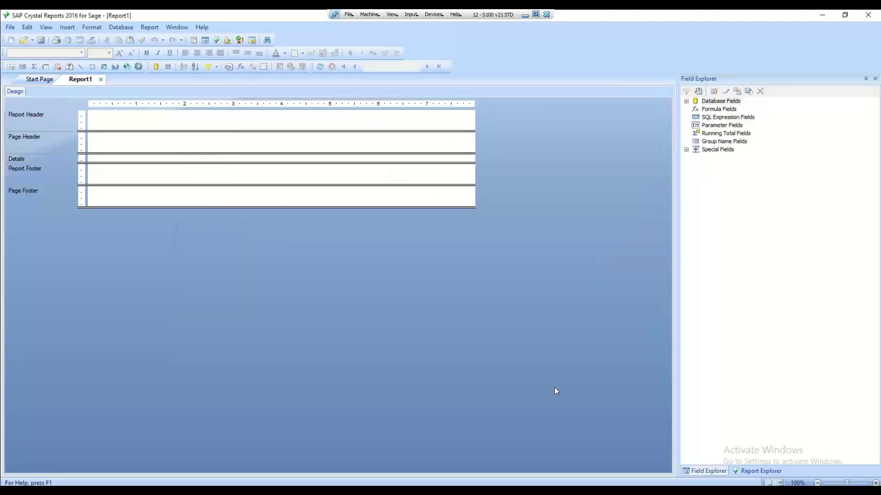
Turn off Save Data with Report and open Save As with files sorted by date modified
left_click(10, 27)
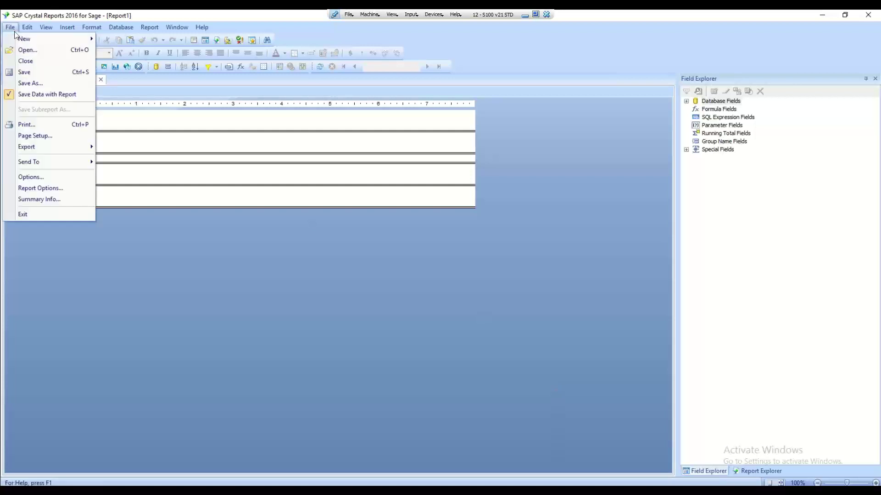
left_click(23, 95)
left_click(10, 27)
left_click(26, 84)
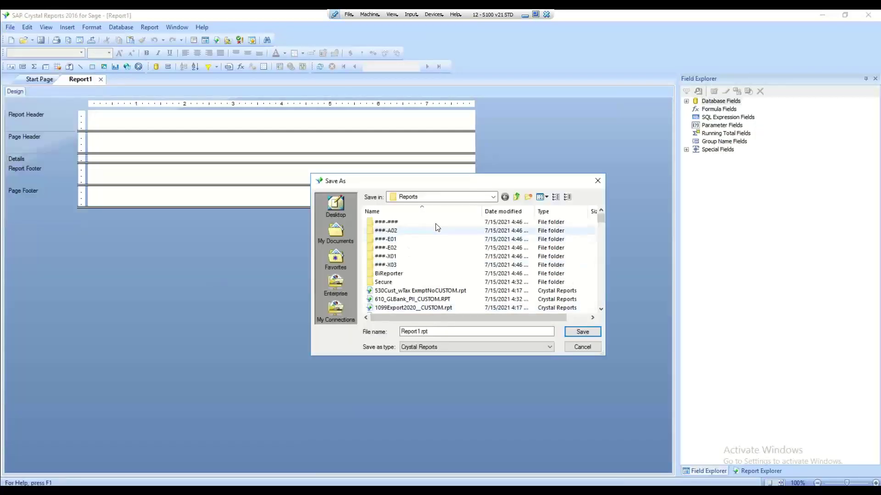
scroll(422, 307, "down", 3)
scroll(422, 306, "up", 3)
left_click(503, 211)
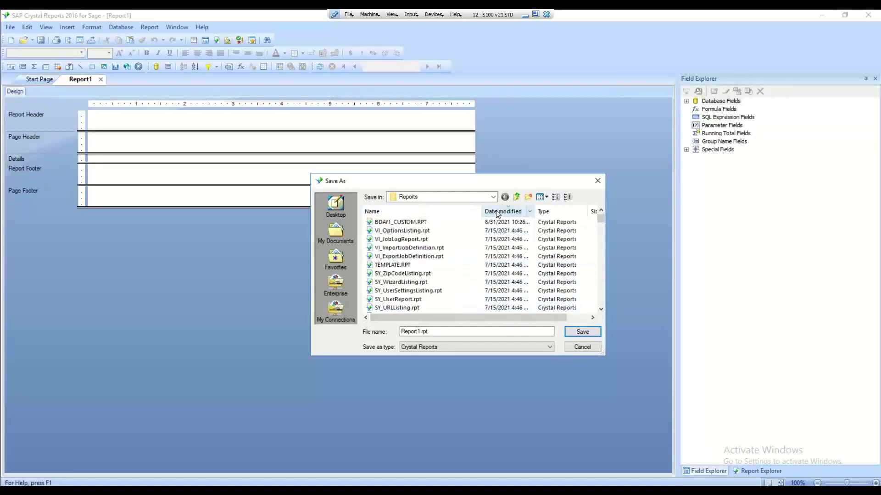
Save the report as BDAY2_CUSTOM.RPT in the Reports folder and close it
left_click(431, 223)
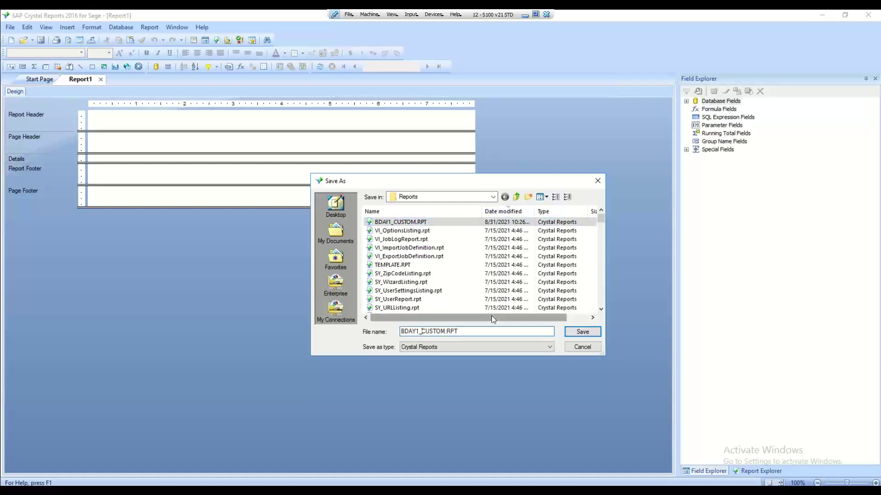
key("BackSpace")
type("21")
key("BackSpace")
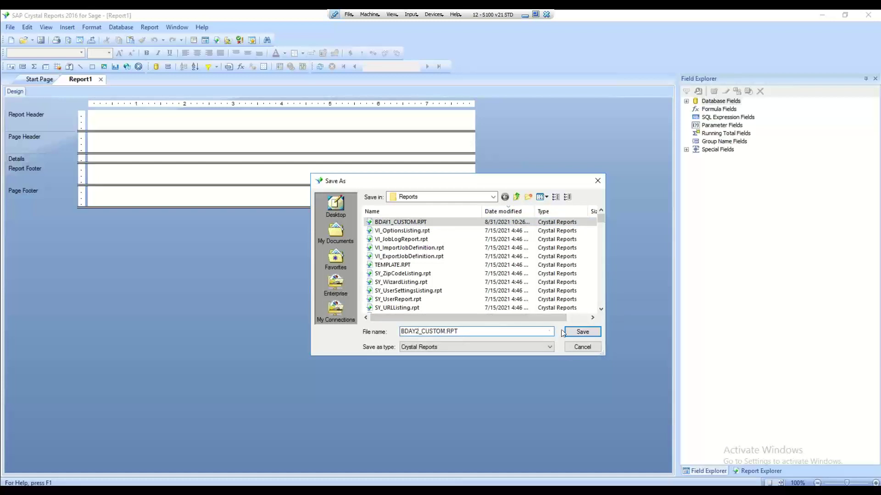
left_click(590, 332)
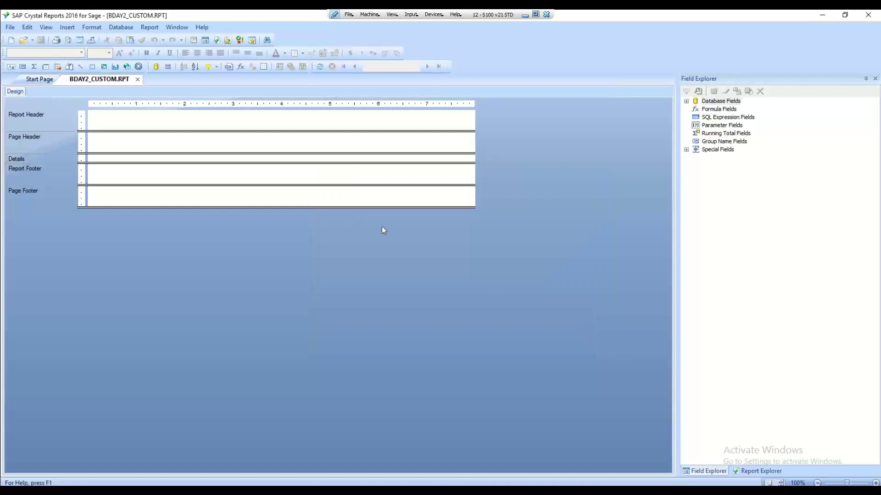
left_click(138, 81)
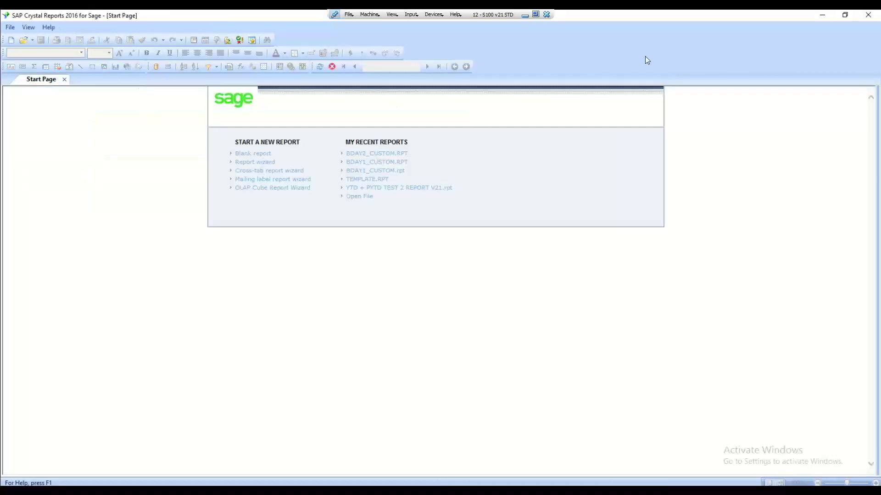
Return to Sage 100 and launch the Menu Wizard from Library Master's Setup Report Manager
left_click(823, 14)
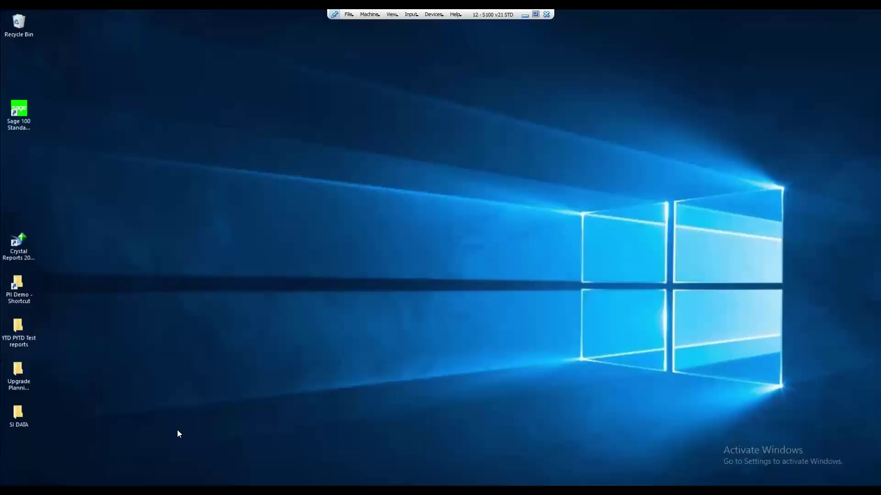
key("alt+Tab")
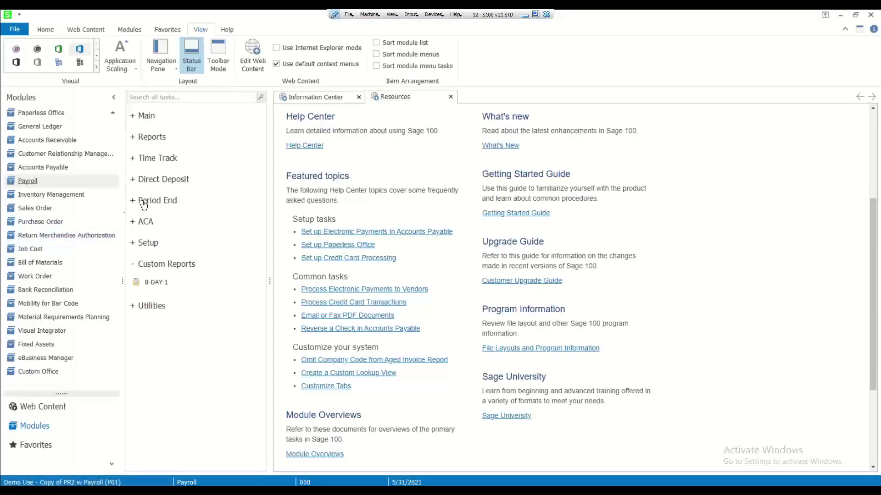
scroll(36, 124, "up", 5)
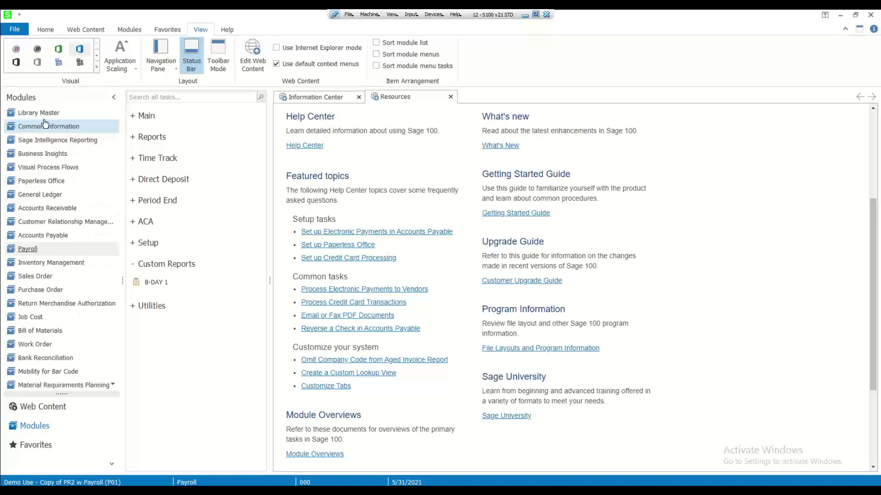
left_click(38, 113)
left_click(147, 121)
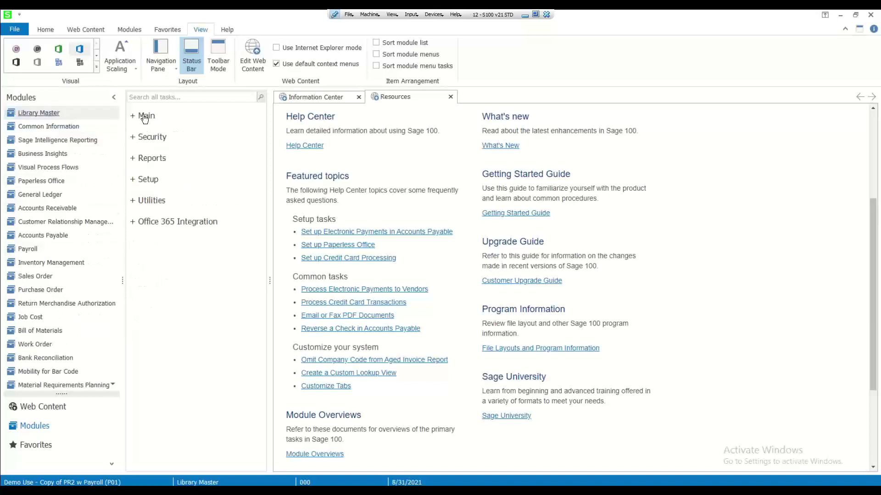
left_click(146, 179)
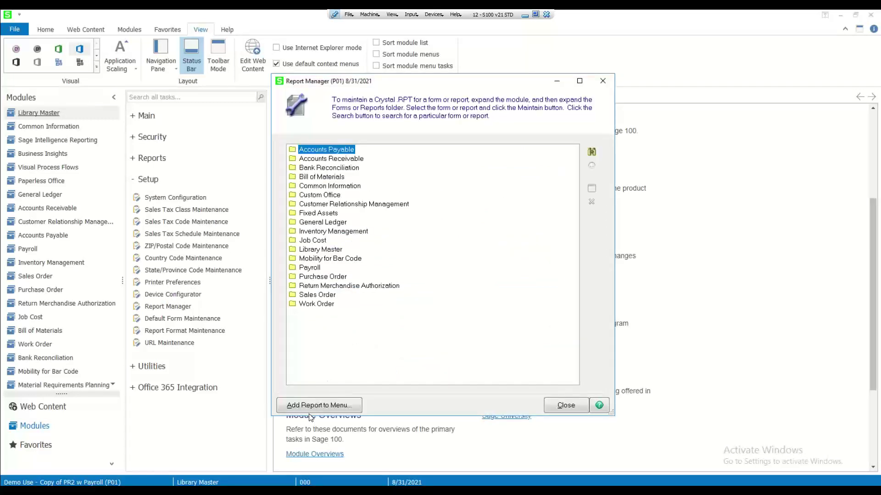
left_click(310, 406)
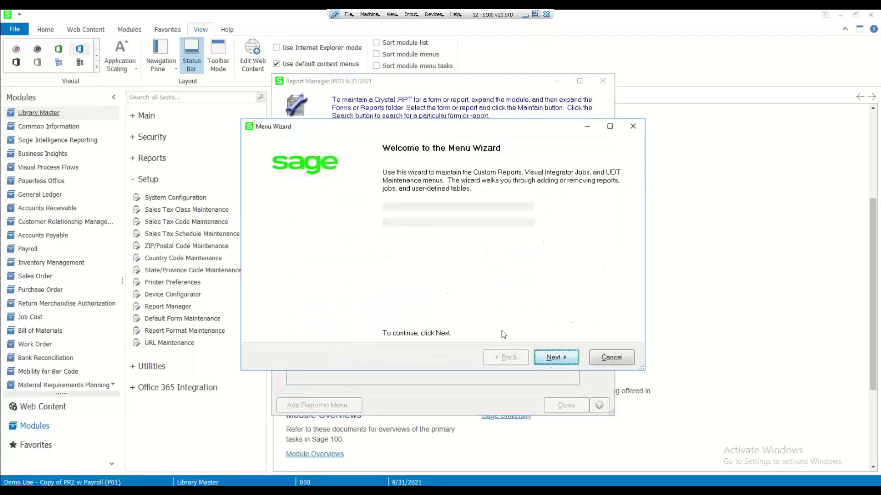
Set the menu report's module to Payroll, file to BDAY2_CUSTOM.RPT, and name to BDAY2
left_click(549, 361)
left_click(508, 209)
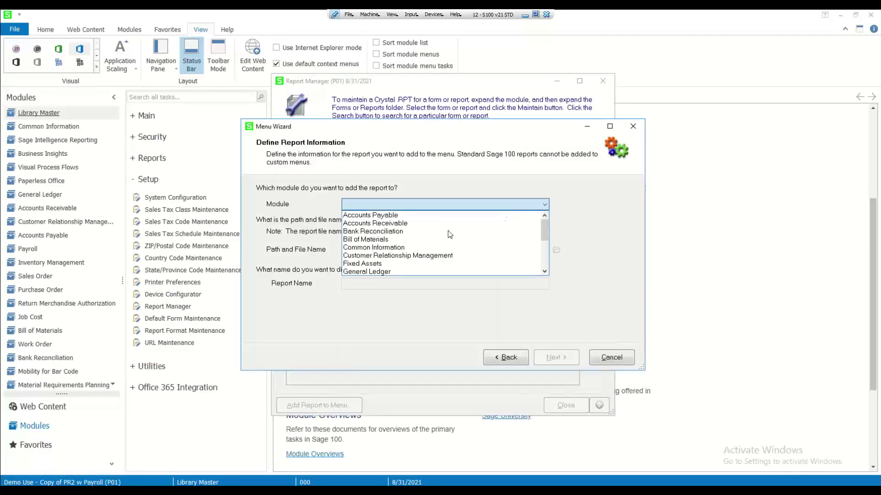
scroll(397, 262, "down", 3)
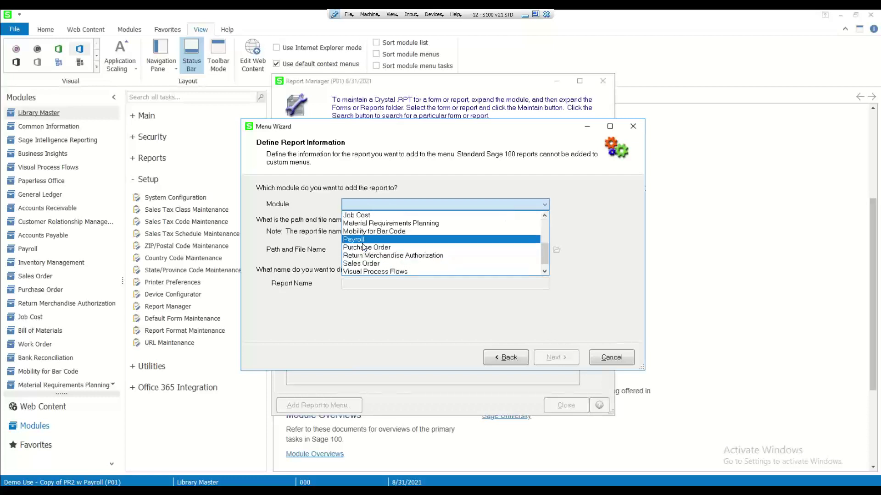
left_click(364, 239)
left_click(557, 250)
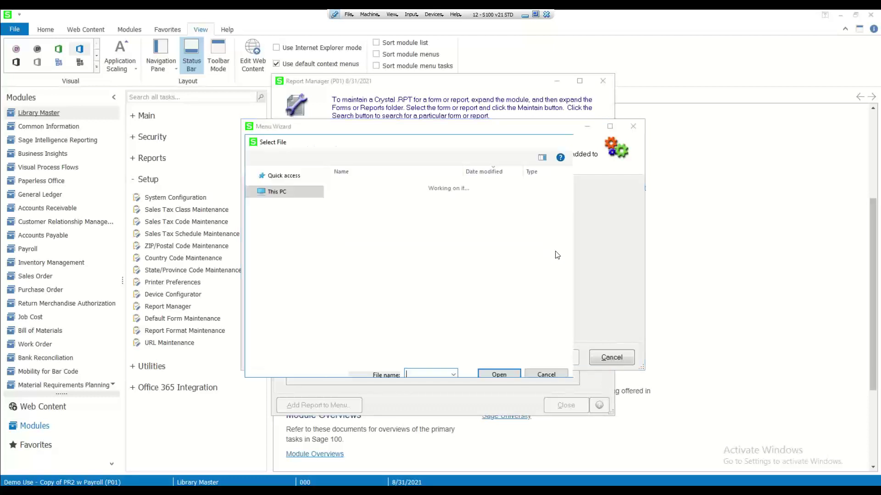
left_click(379, 204)
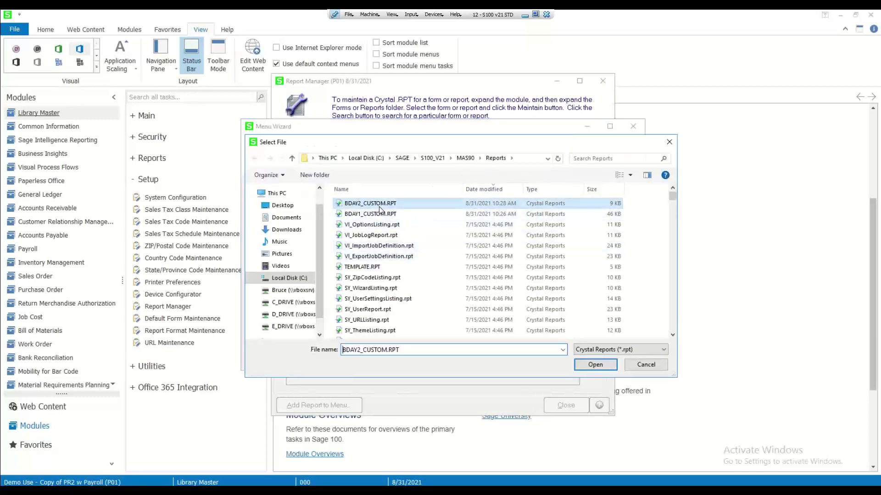
left_click(597, 365)
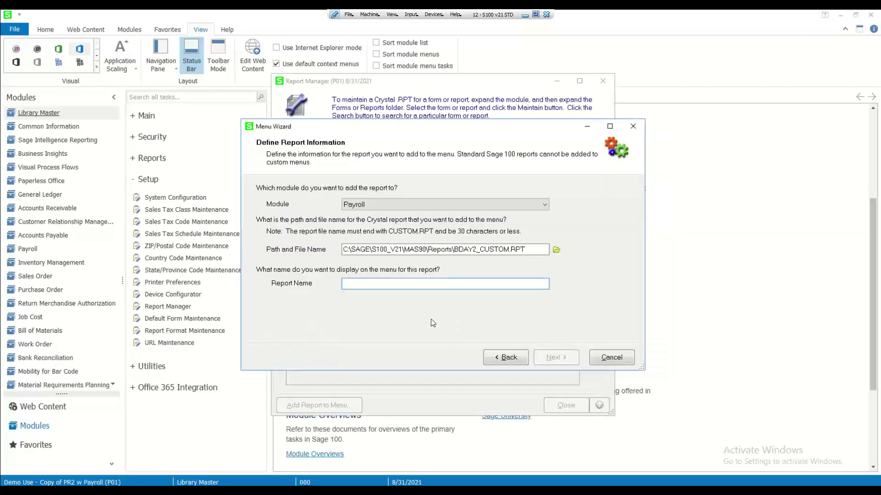
type("BDAY2")
Grant the ADMIN role access, finish the wizard, and close Report Manager
left_click(556, 358)
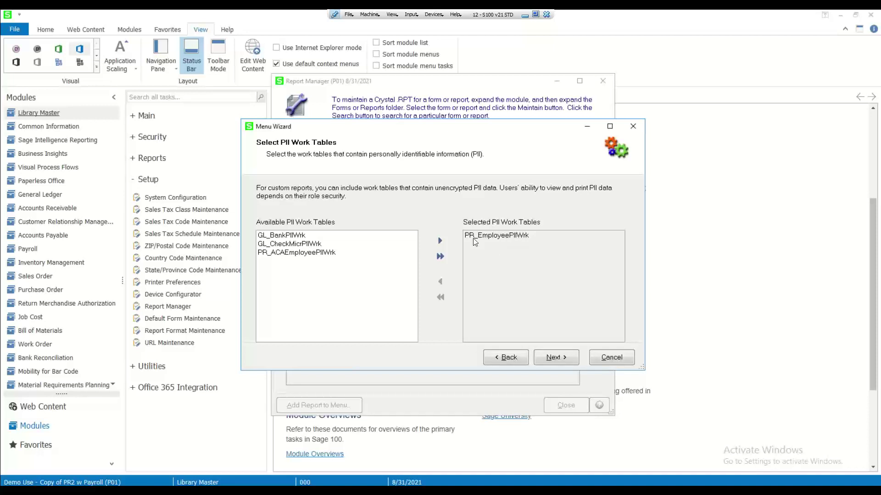
left_click(553, 358)
left_click(277, 244)
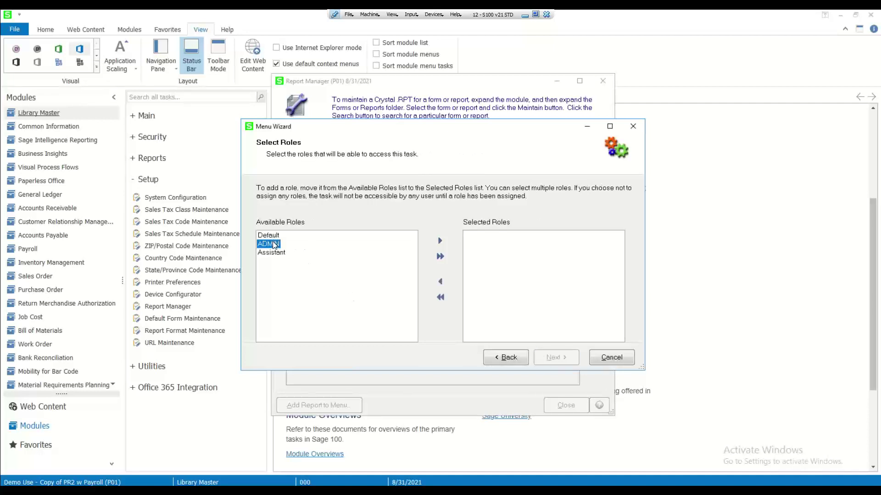
left_click(440, 241)
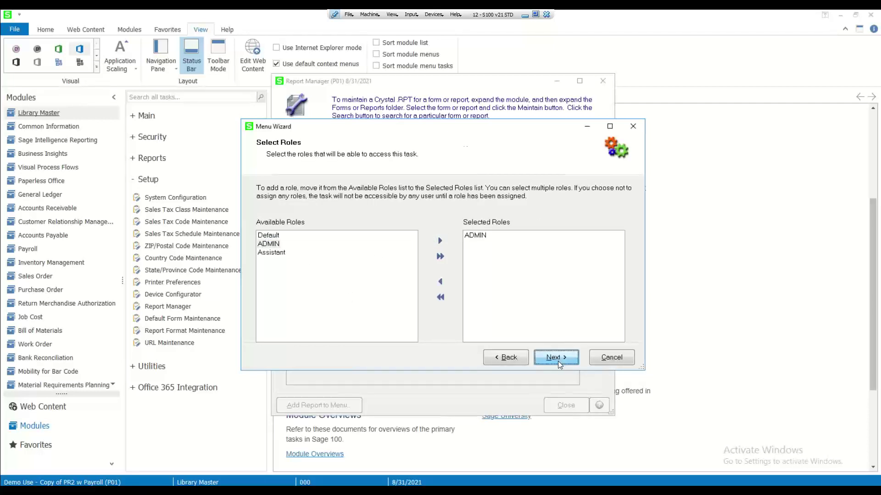
left_click(558, 361)
left_click(557, 361)
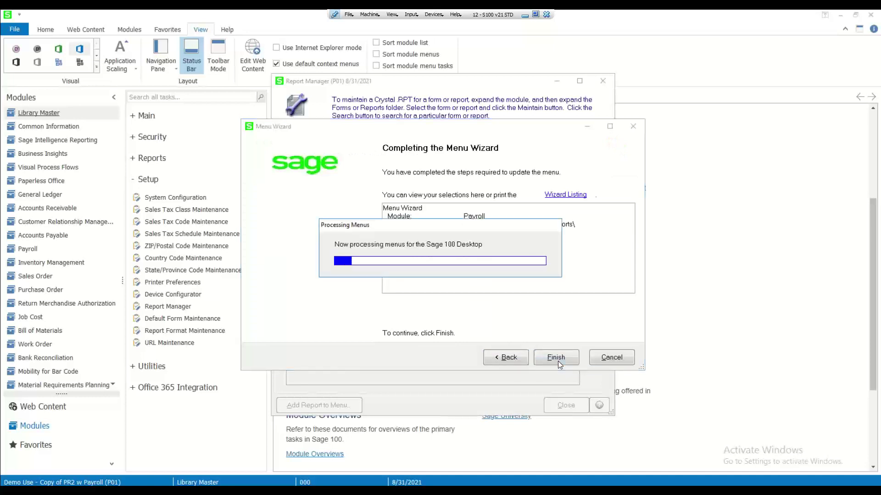
left_click(558, 361)
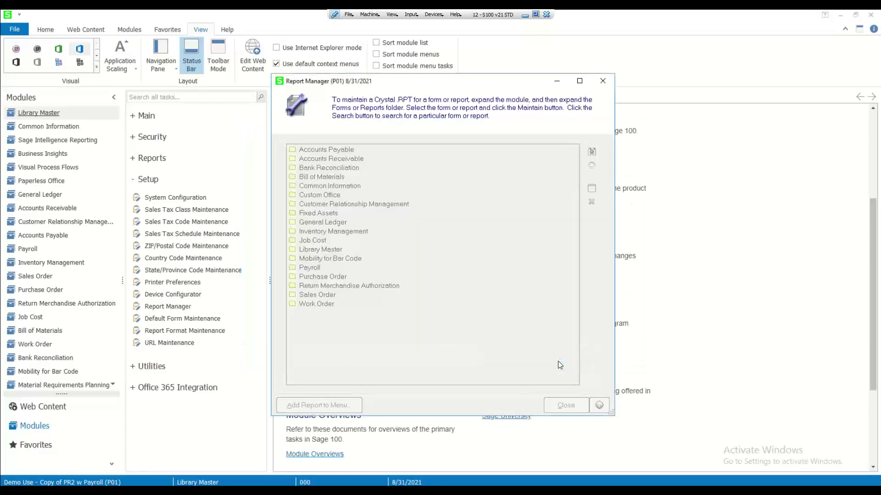
left_click(592, 189)
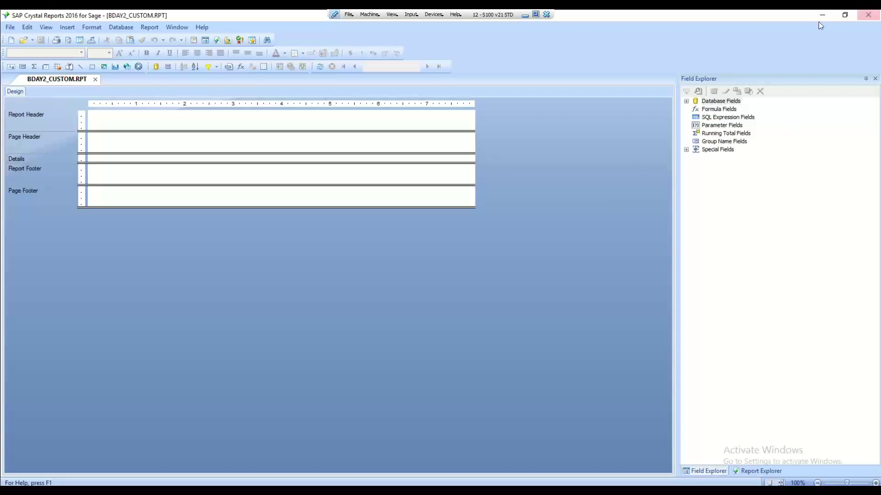
Close the BDAY2_CUSTOM.RPT design and minimize Crystal Reports
left_click(94, 80)
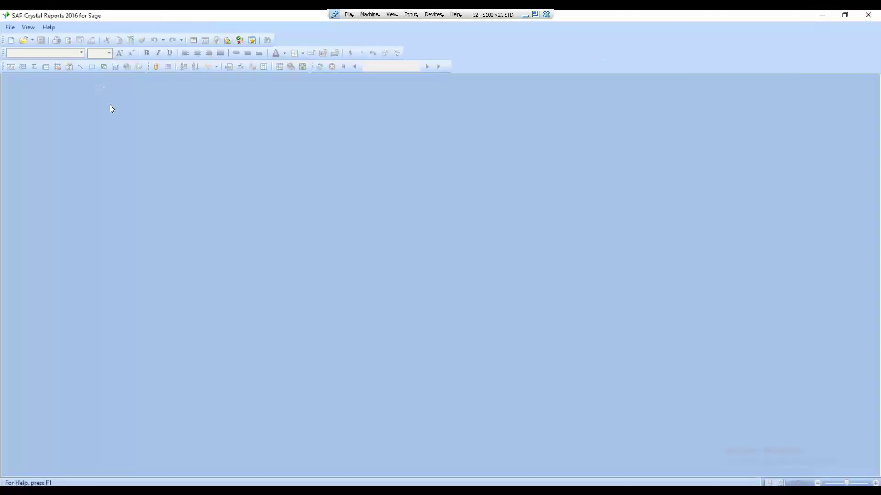
left_click(824, 17)
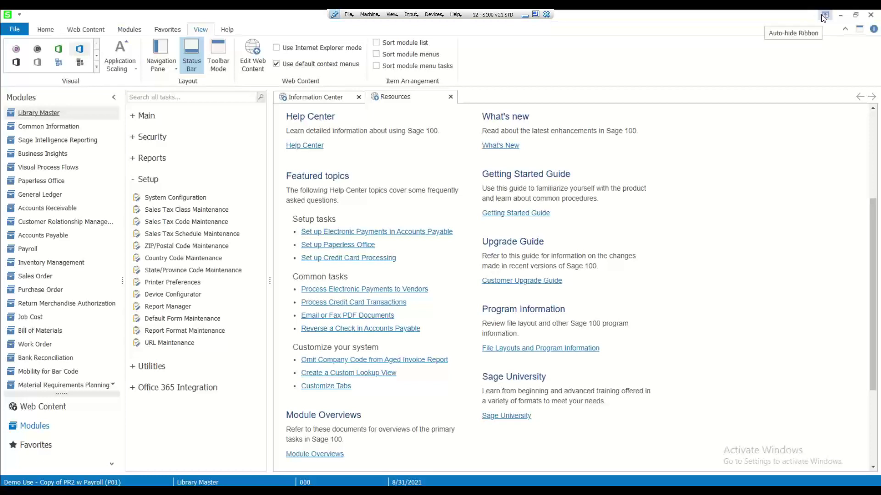